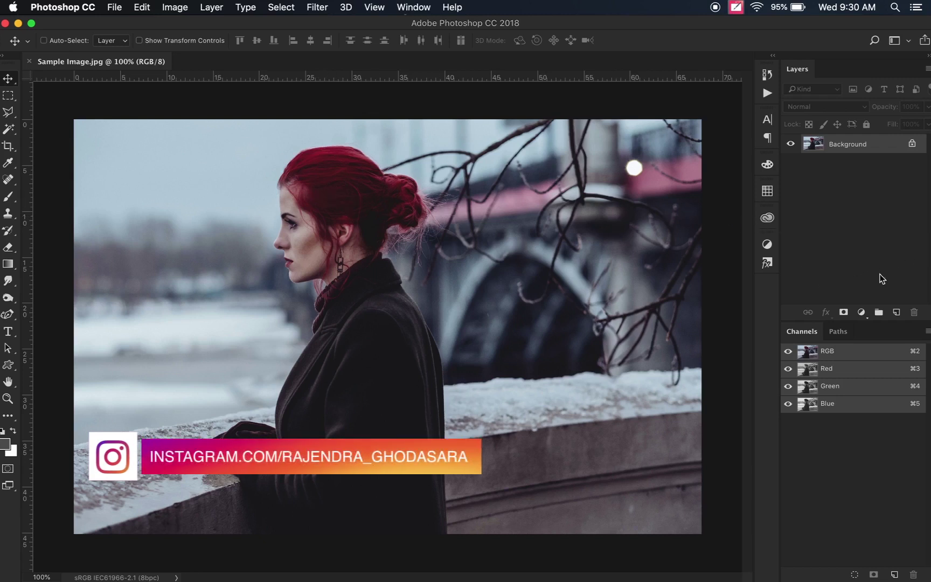
# - Add a new Layer 1 above the photo and fill the whole canvas with white
pyautogui.click(896, 312)
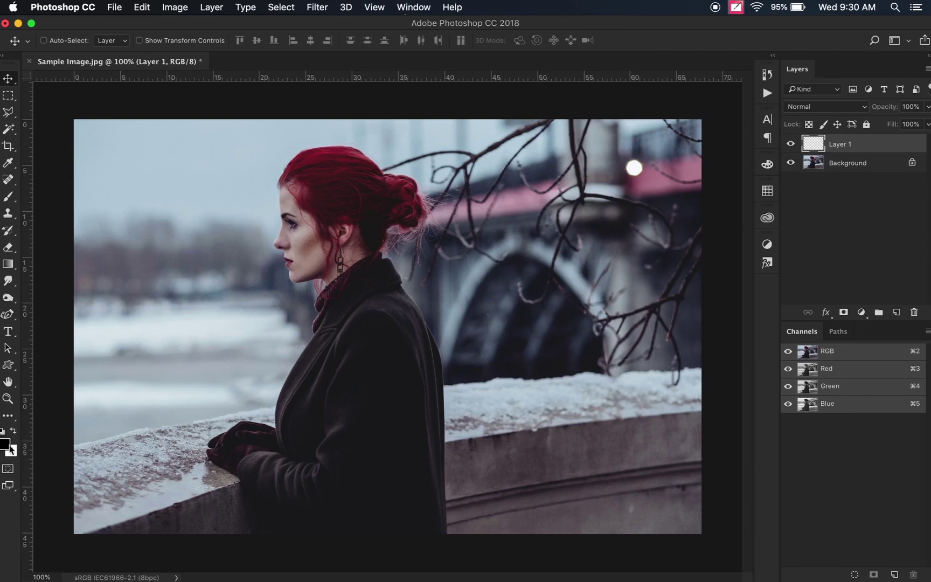
pyautogui.click(14, 433)
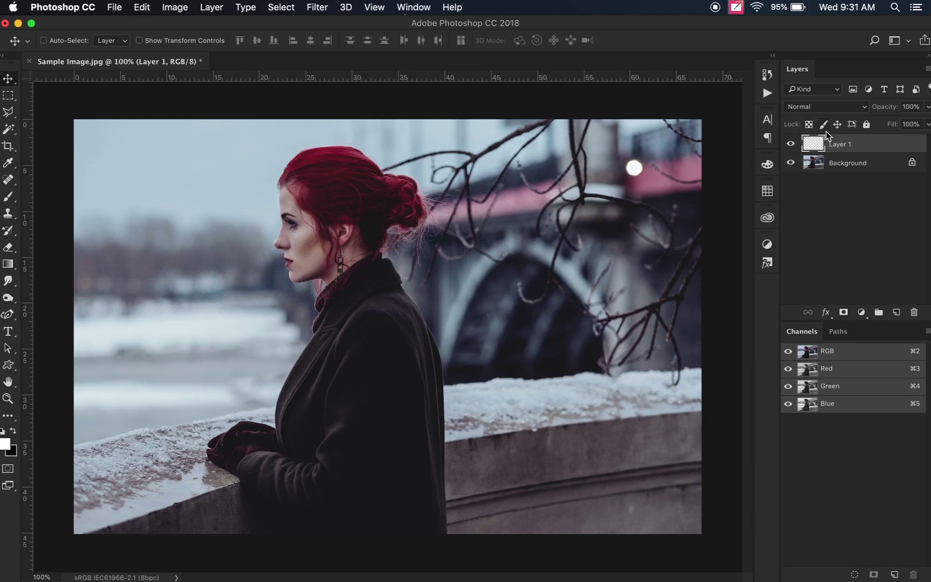
pyautogui.press('super+a')
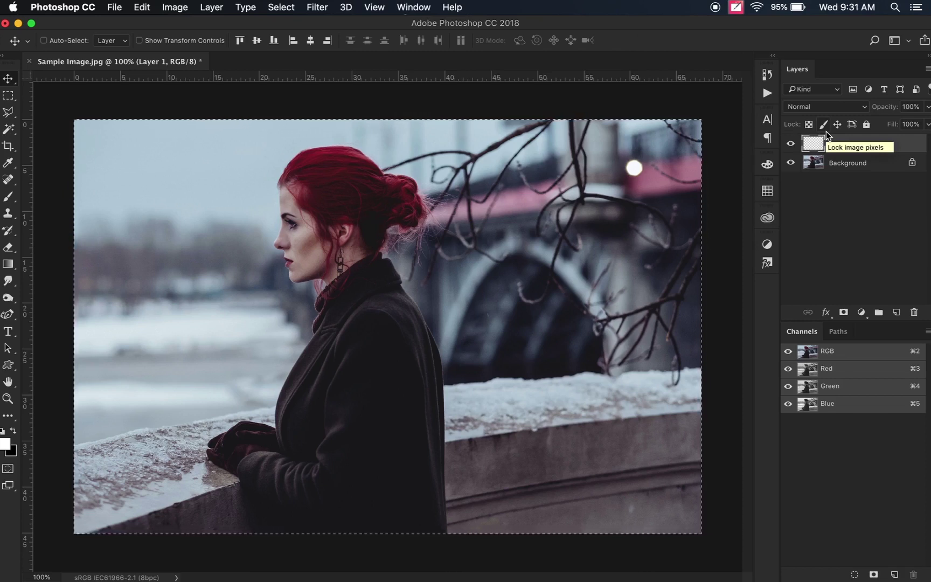
pyautogui.hotkey('alt', 'BackSpace')
pyautogui.press('super+d')
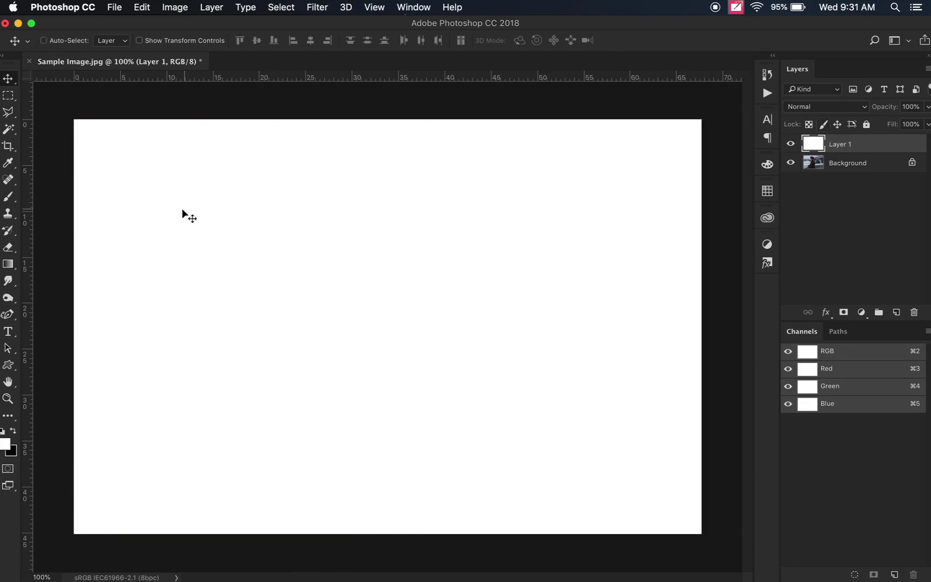
# - Apply monochromatic Add Noise at a 400% amount to Layer 1
pyautogui.click(317, 7)
pyautogui.moveTo(326, 197)
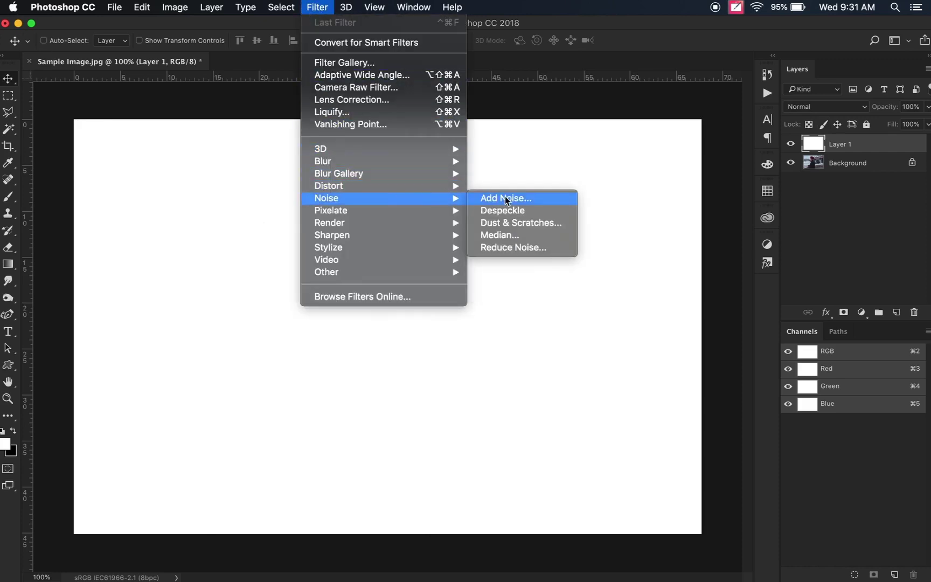
pyautogui.click(505, 198)
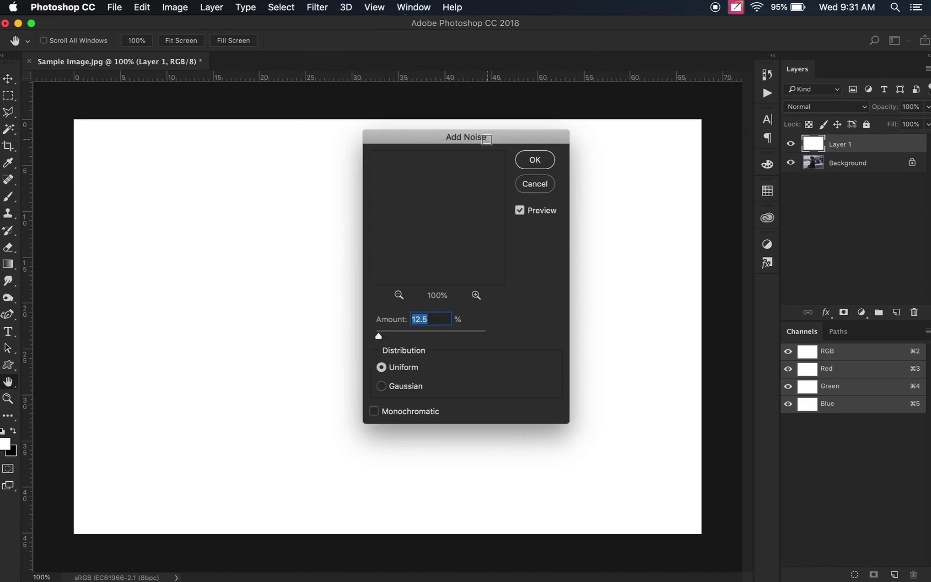
pyautogui.moveTo(484, 135); pyautogui.dragTo(421, 137)
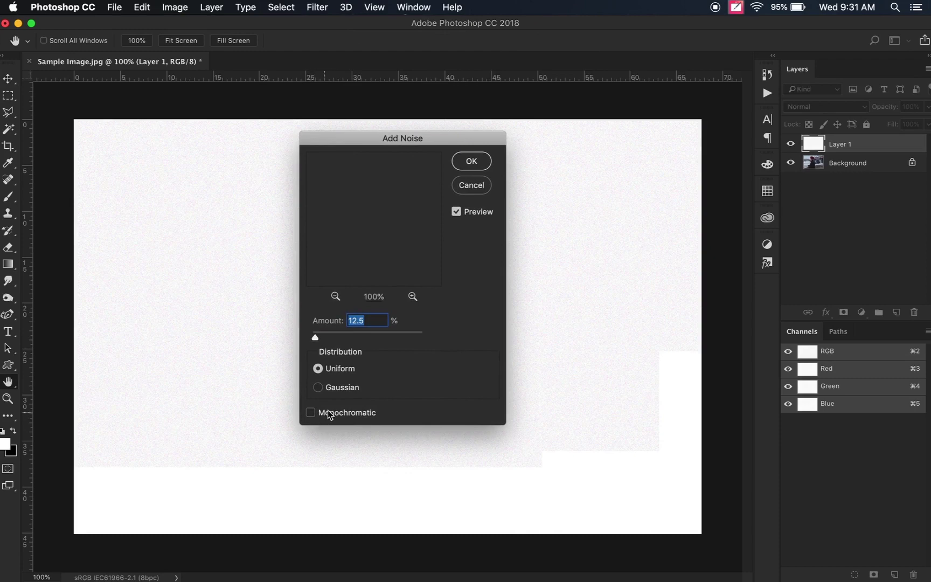
pyautogui.click(309, 413)
pyautogui.click(378, 223)
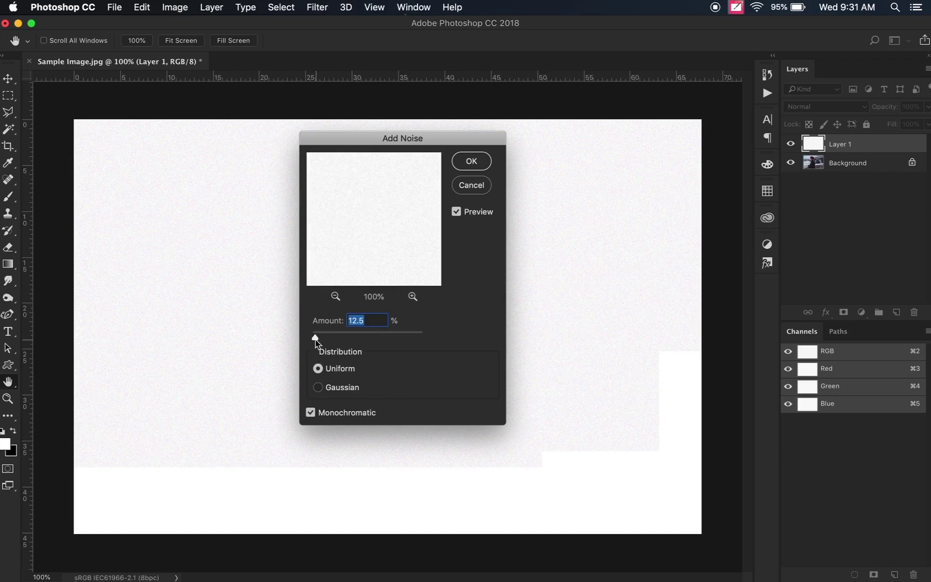
pyautogui.moveTo(316, 338); pyautogui.dragTo(464, 327)
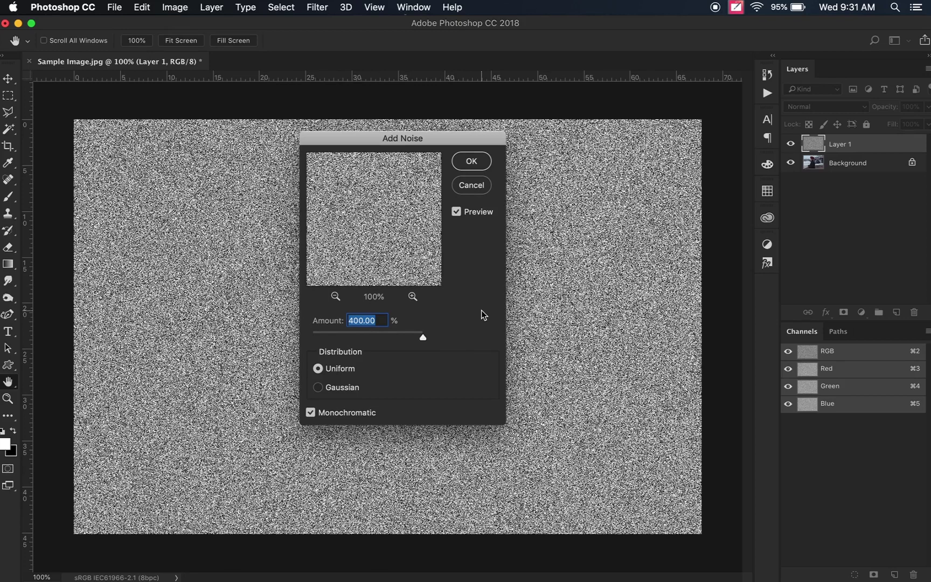
pyautogui.click(471, 161)
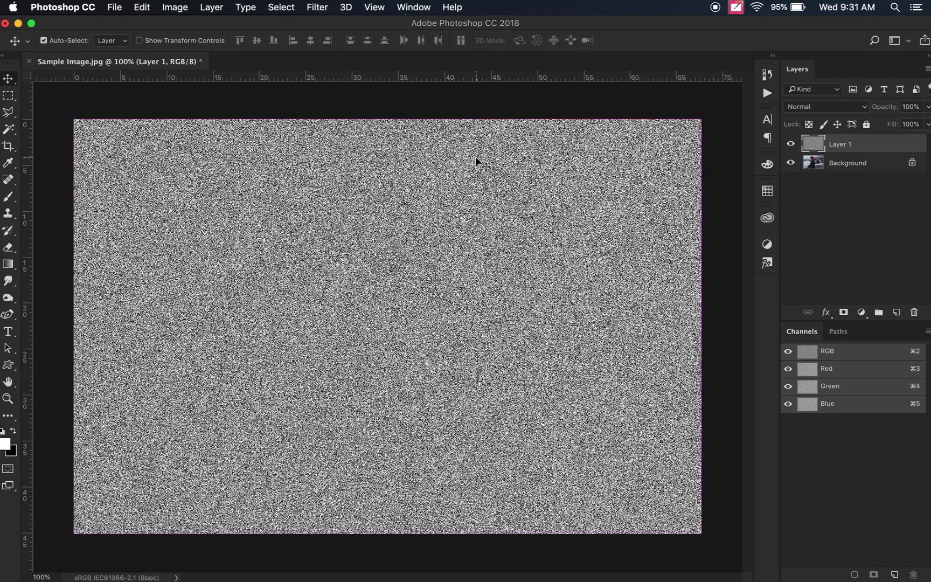
# - Scale the noise layer up evenly to about 158%, beyond the canvas edges
pyautogui.press('super+minus')
pyautogui.press('super+plus')
pyautogui.press('super+minus')
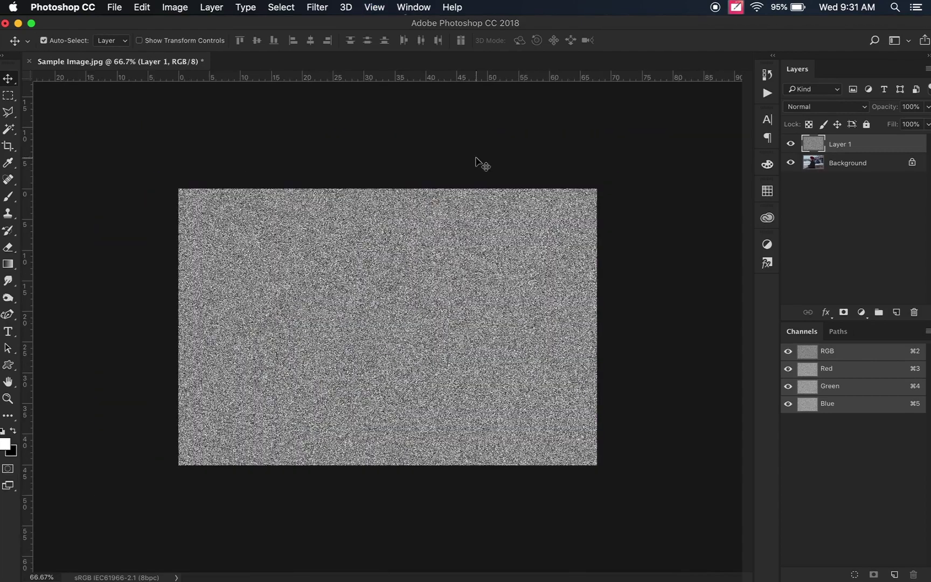
pyautogui.press('super+t')
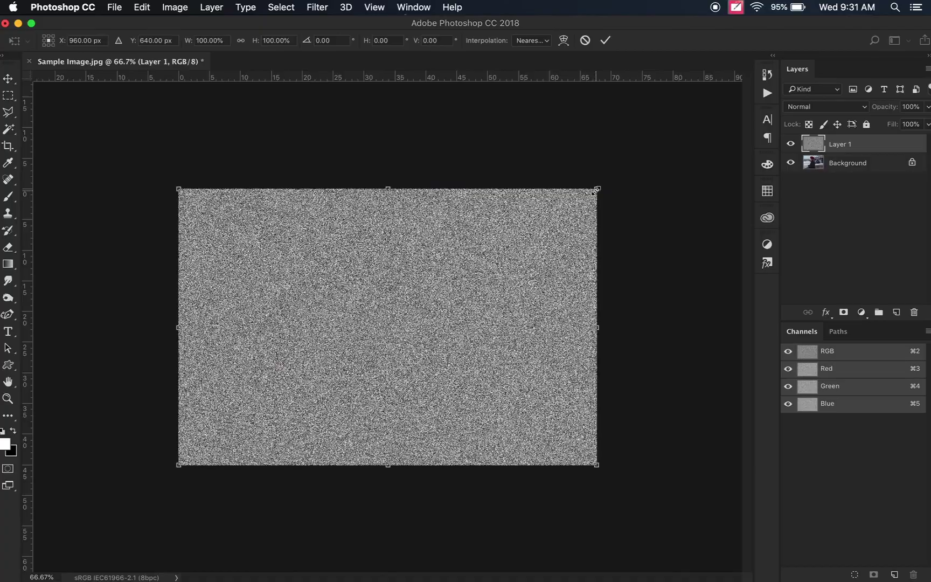
pyautogui.moveTo(597, 189); pyautogui.dragTo(718, 115)
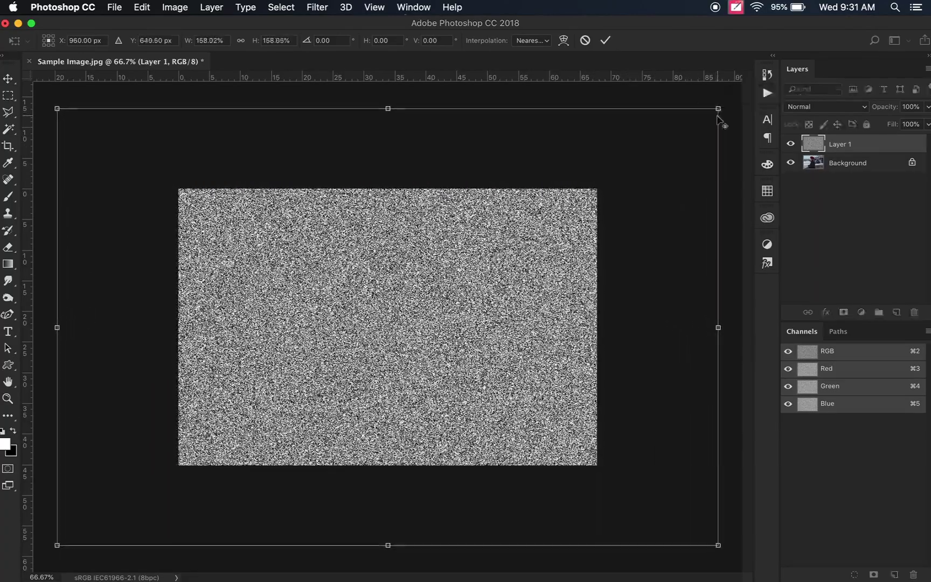
pyautogui.press('Return')
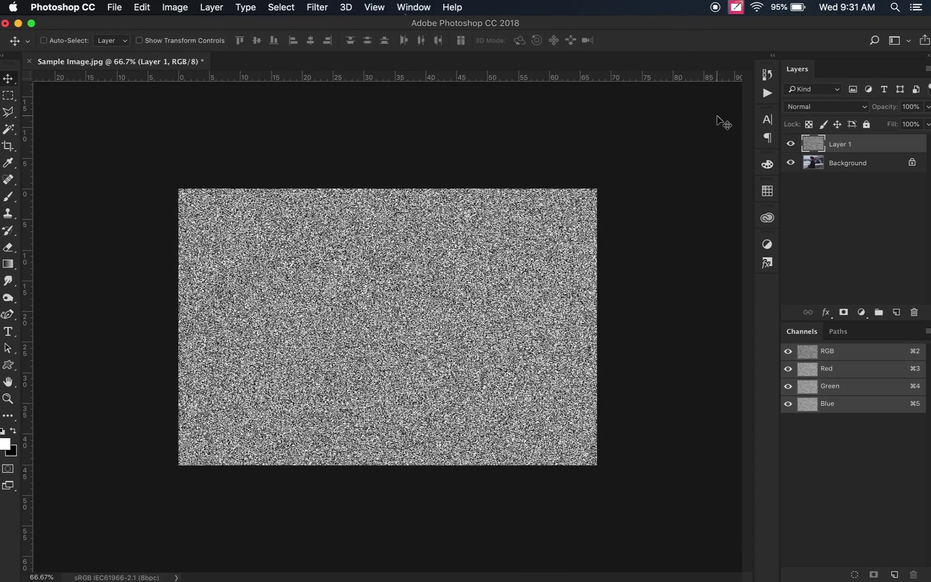
pyautogui.press('super+1')
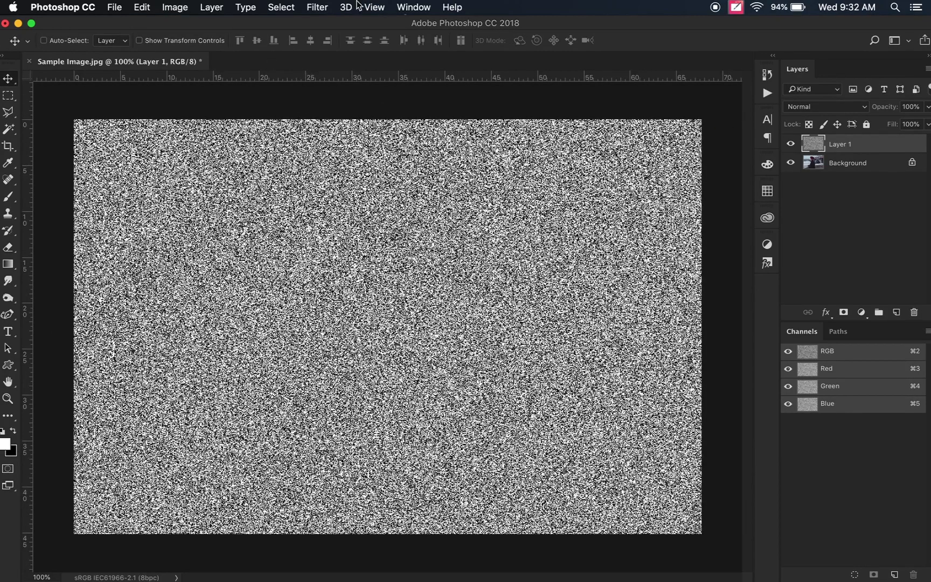
# - Soften Layer 1's noise with a 3-pixel Gaussian Blur
pyautogui.click(323, 12)
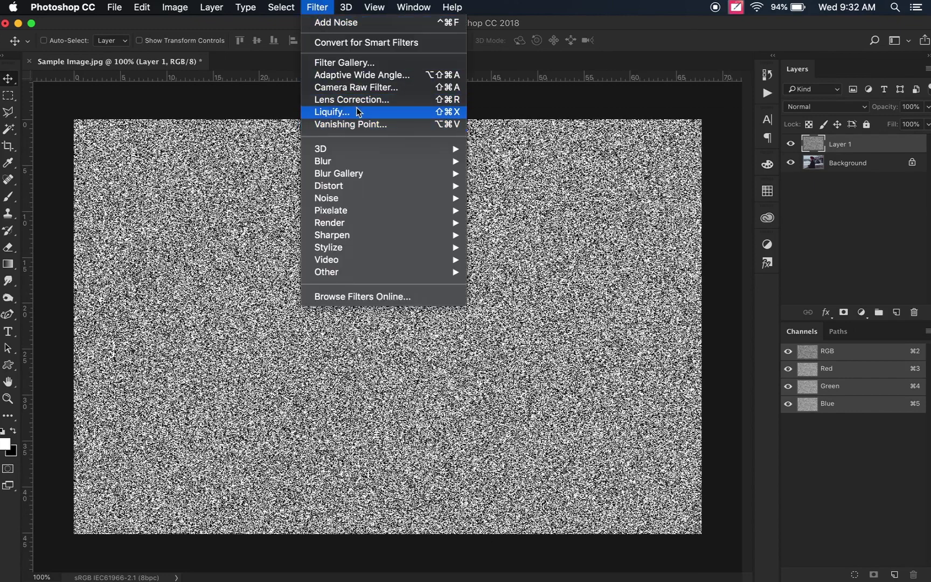
pyautogui.moveTo(378, 161)
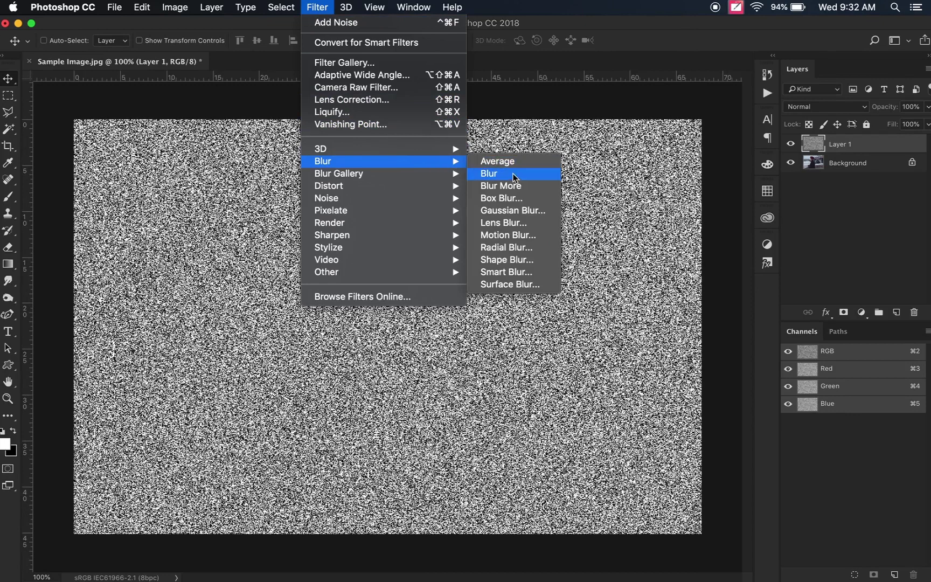
pyautogui.click(526, 211)
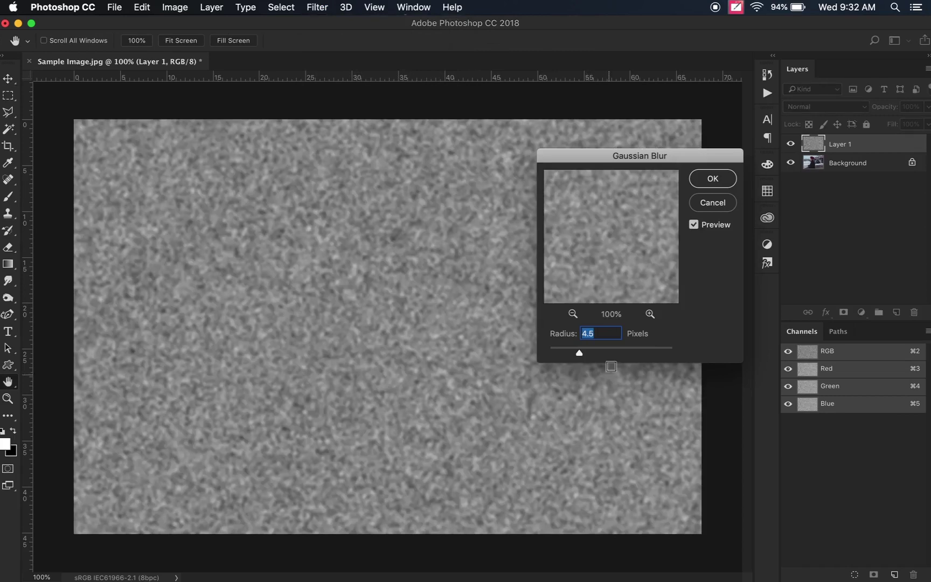
pyautogui.press('BackSpace')
pyautogui.write('3')
pyautogui.moveTo(693, 158); pyautogui.dragTo(675, 158)
pyautogui.click(696, 179)
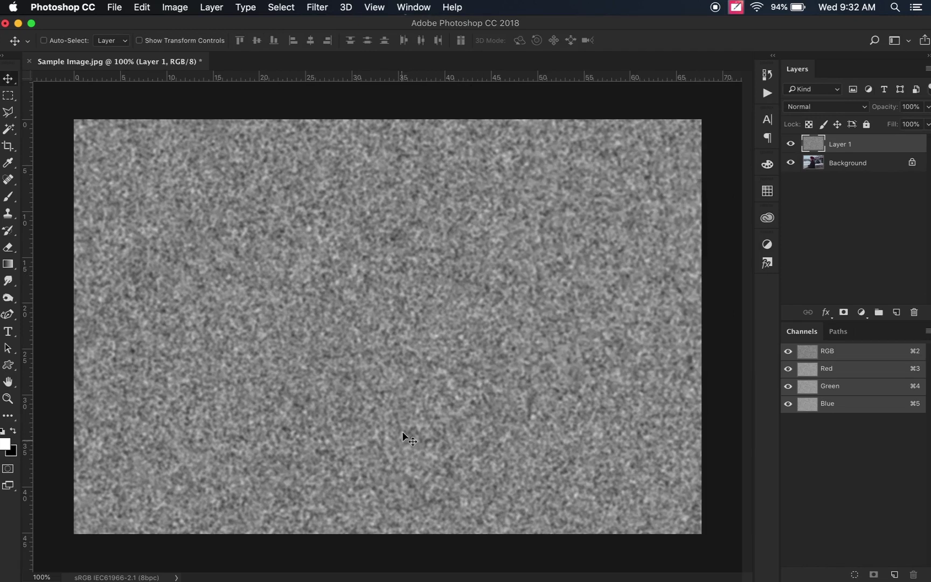
pyautogui.click(175, 7)
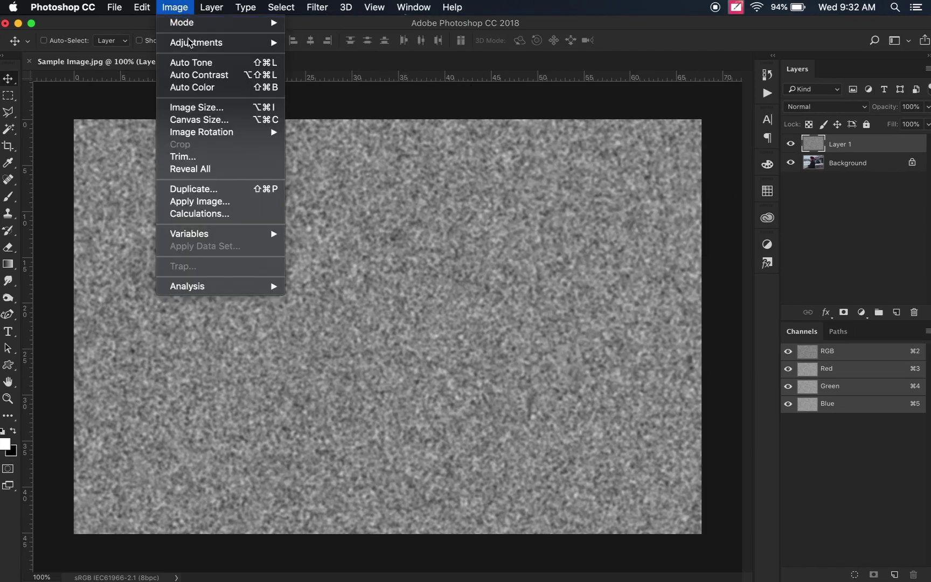
pyautogui.moveTo(219, 42)
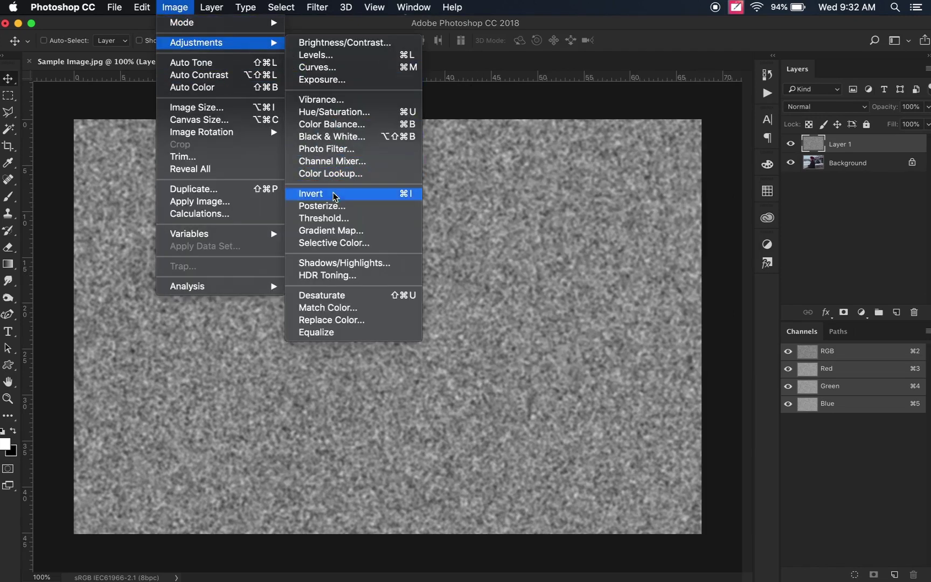
# - Threshold the blurred noise at level 108, then invert it to white specks on black
pyautogui.click(355, 224)
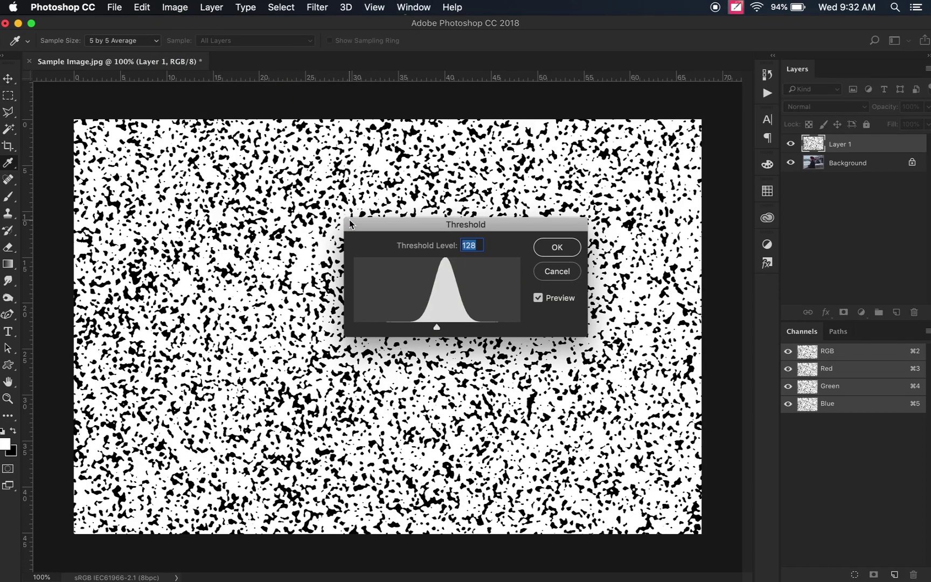
pyautogui.moveTo(491, 230); pyautogui.dragTo(564, 206)
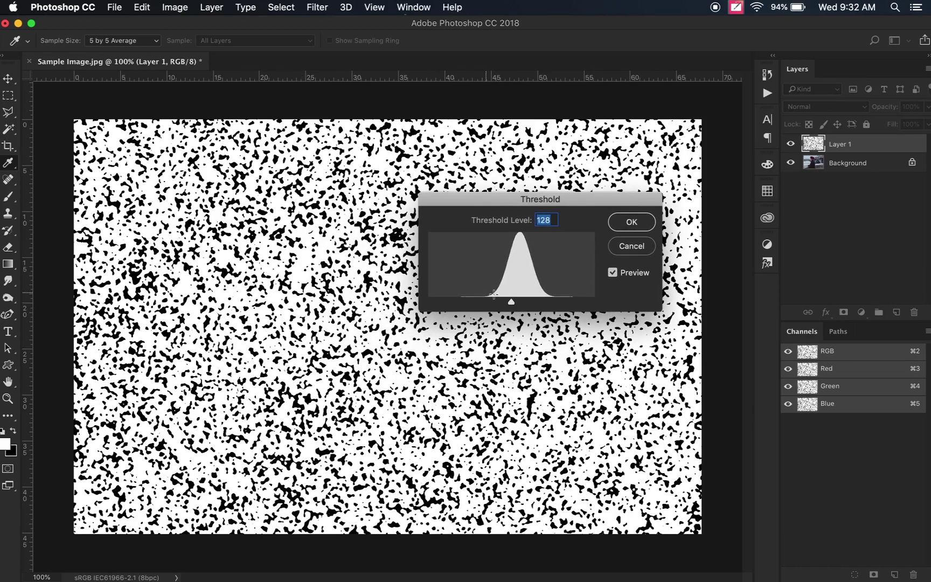
pyautogui.moveTo(510, 302); pyautogui.dragTo(501, 304)
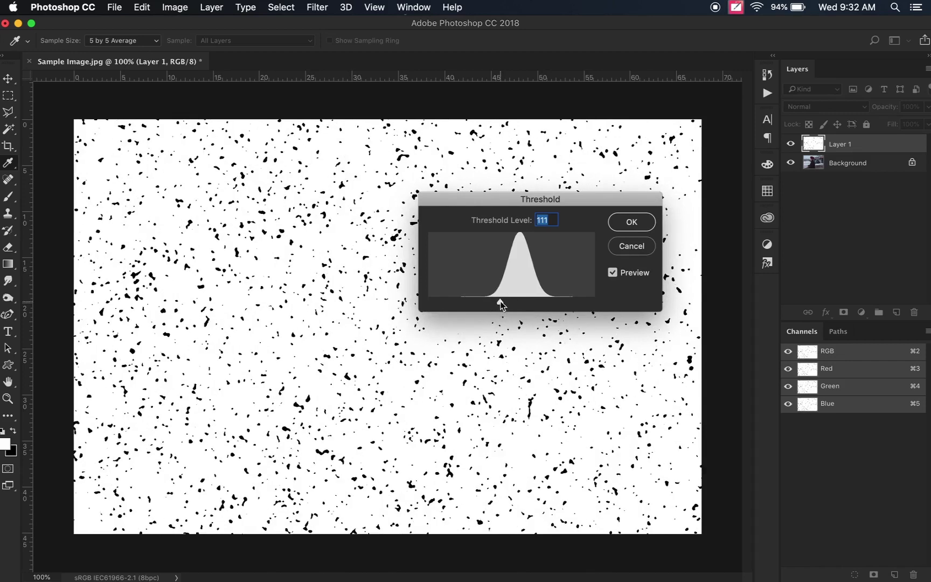
pyautogui.moveTo(499, 302); pyautogui.dragTo(497, 303)
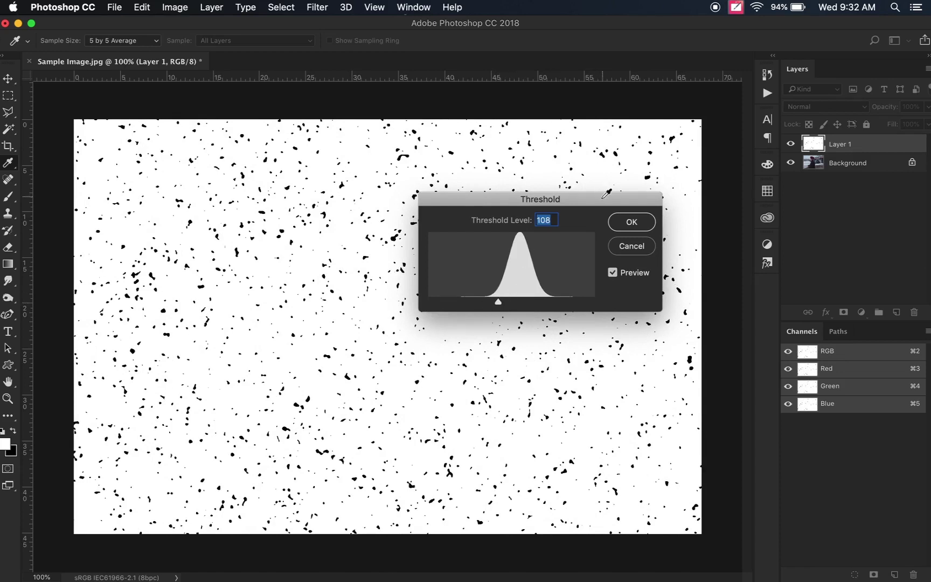
pyautogui.click(624, 224)
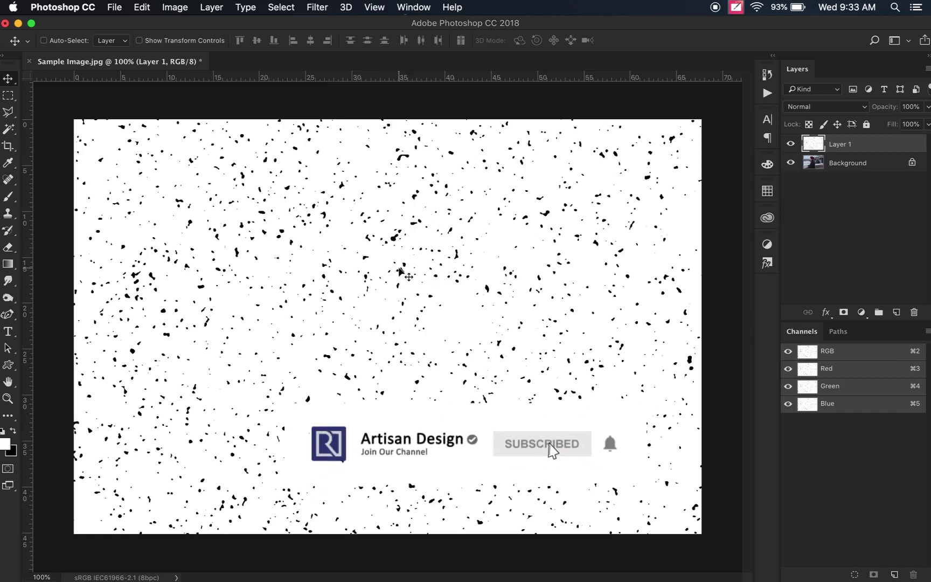
pyautogui.press('super+i')
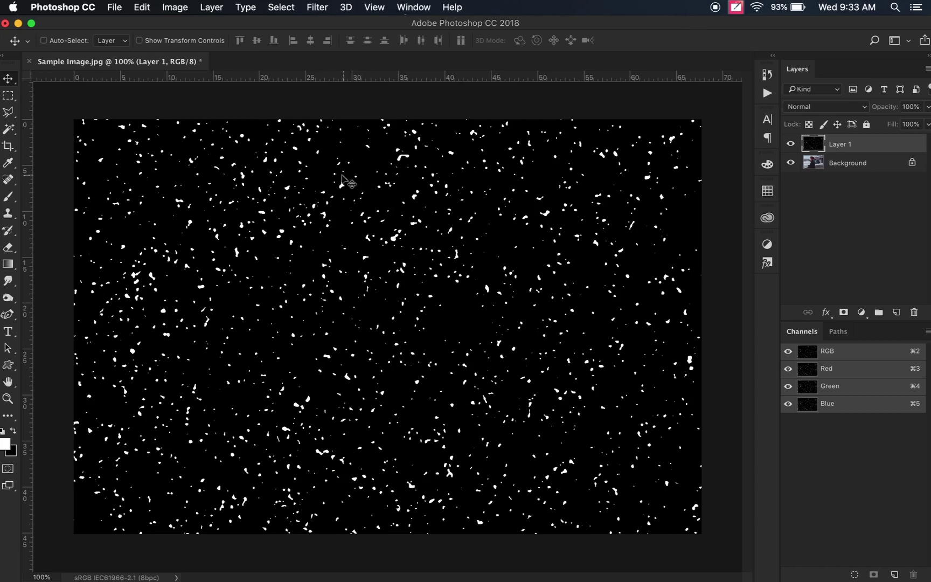
# - Streak the snow with a Motion Blur at 60° angle and 15-pixel distance
pyautogui.click(320, 7)
pyautogui.moveTo(342, 161)
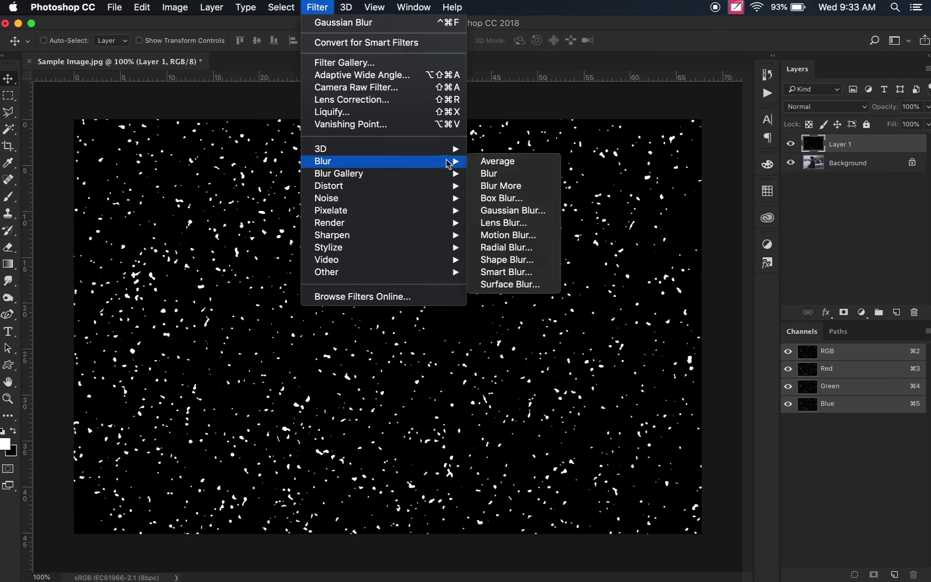
pyautogui.click(533, 235)
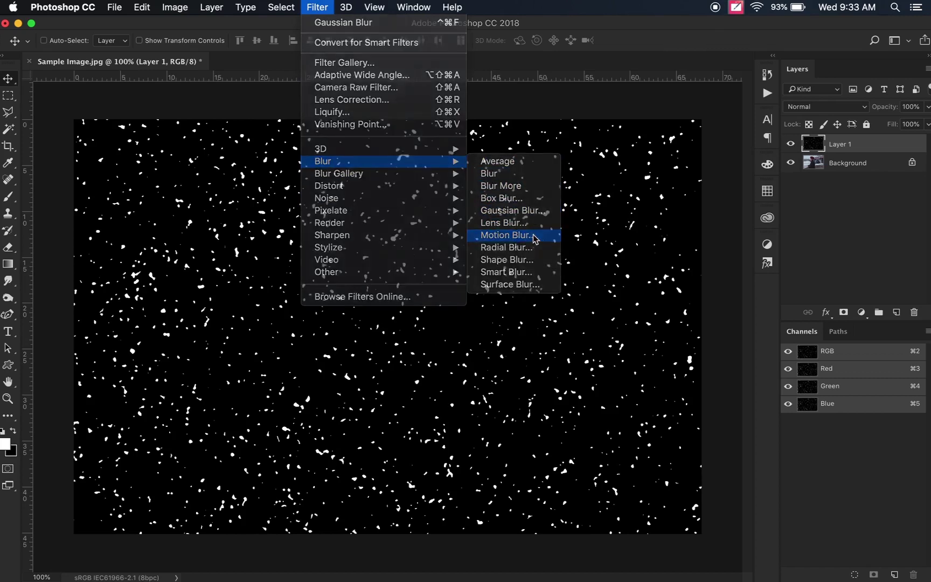
pyautogui.moveTo(707, 145); pyautogui.dragTo(634, 132)
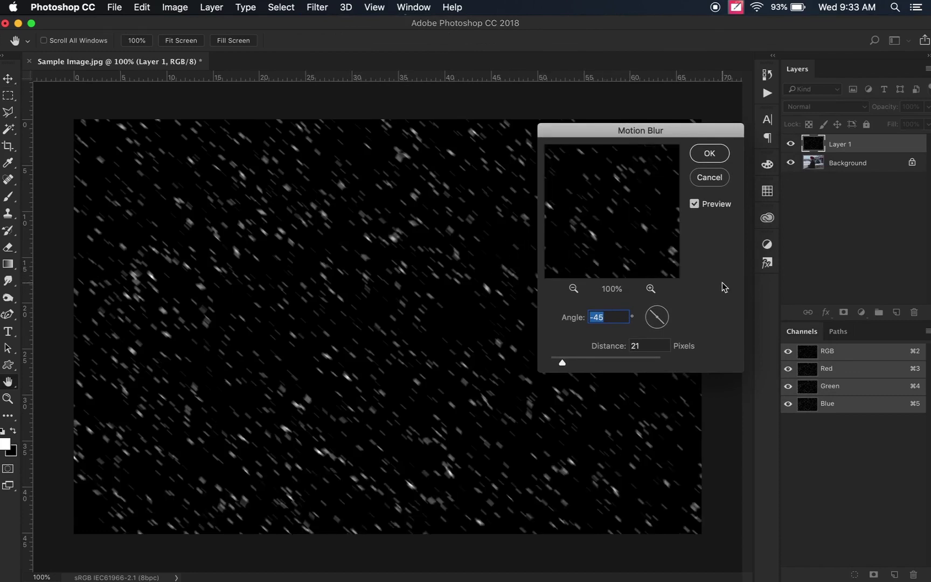
pyautogui.moveTo(649, 316); pyautogui.dragTo(664, 315)
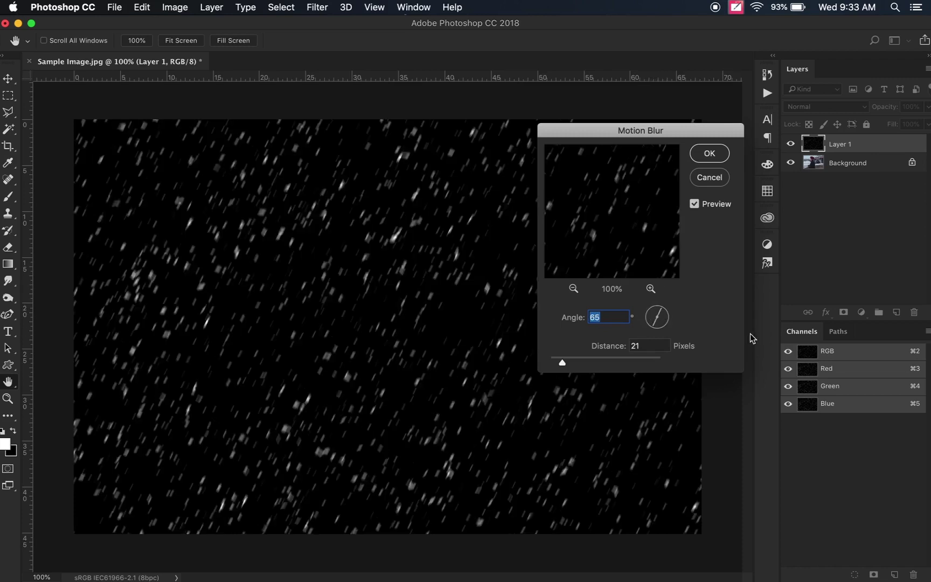
pyautogui.click(662, 312)
pyautogui.moveTo(662, 310); pyautogui.dragTo(679, 306)
pyautogui.moveTo(562, 363); pyautogui.dragTo(575, 365)
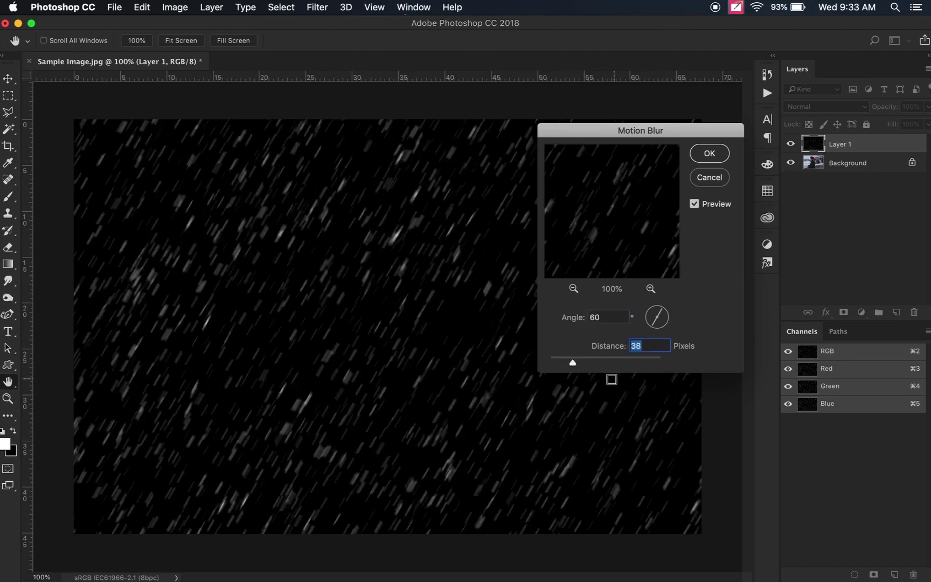
pyautogui.moveTo(573, 364); pyautogui.dragTo(571, 364)
pyautogui.moveTo(570, 366); pyautogui.dragTo(558, 365)
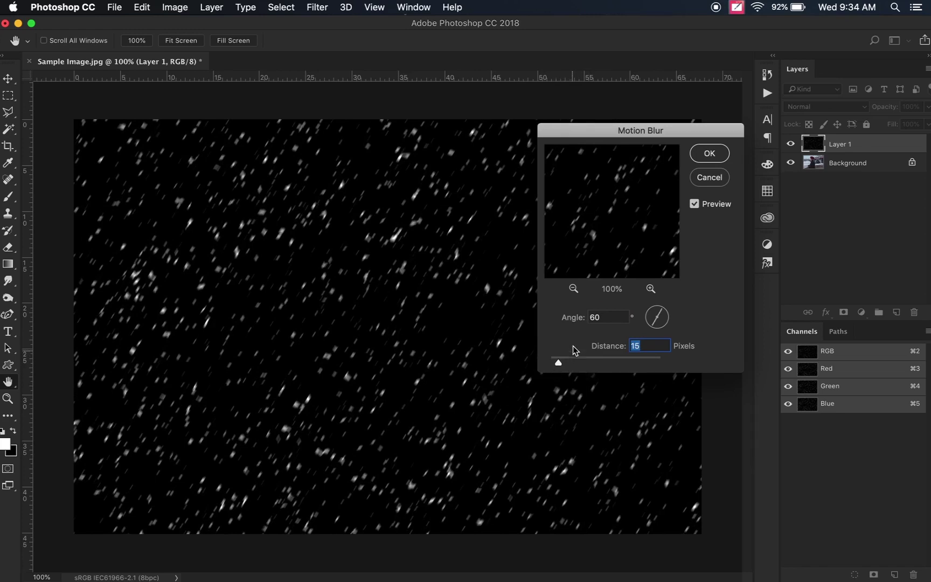
pyautogui.click(712, 156)
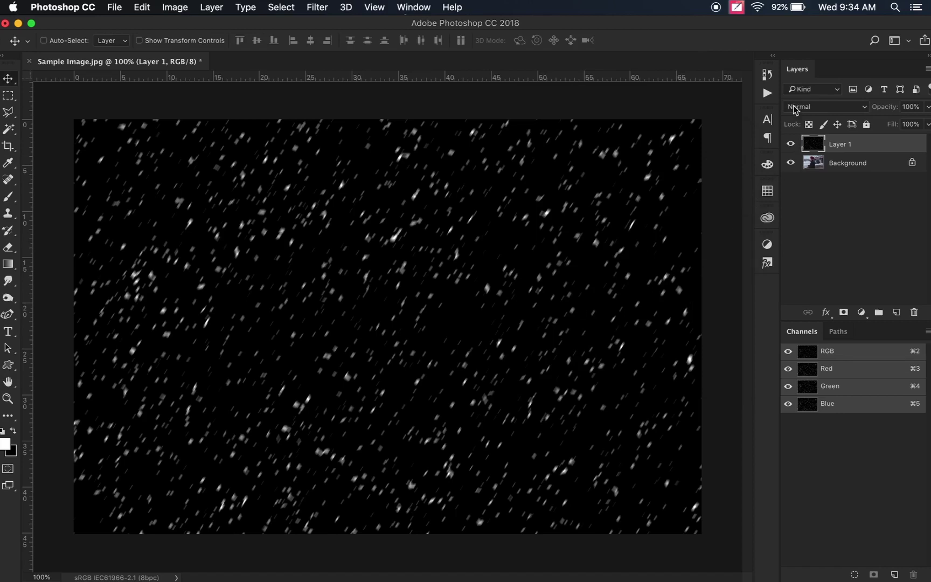
# - Switch Layer 1's blend mode from Normal to Screen
pyautogui.click(812, 107)
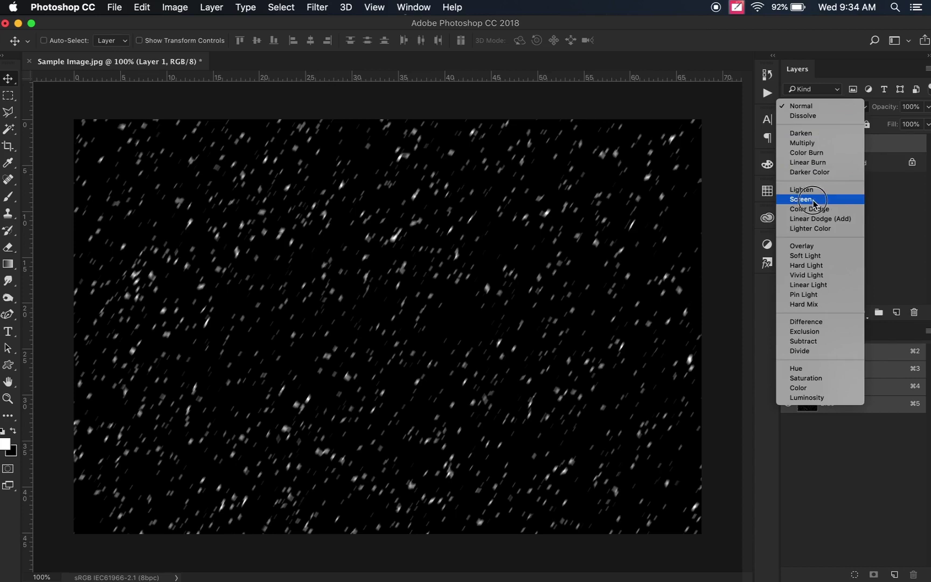
pyautogui.click(816, 200)
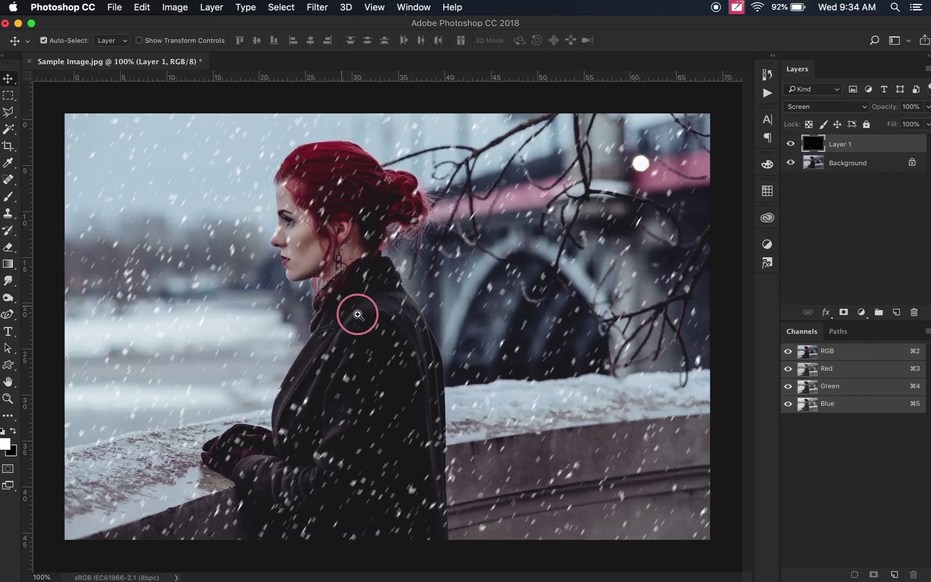
pyautogui.moveTo(353, 312)
pyautogui.mouseDown()
pyautogui.moveTo(359, 319)
pyautogui.moveTo(353, 313)
pyautogui.mouseUp()
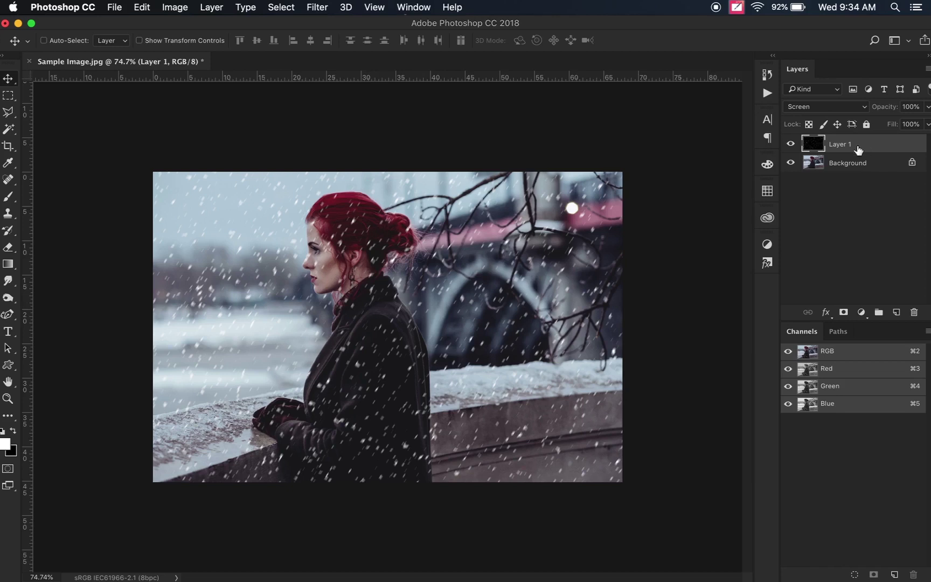
# - Duplicate the snow layer and start enlarging the copy to about 216%
pyautogui.press('super+j')
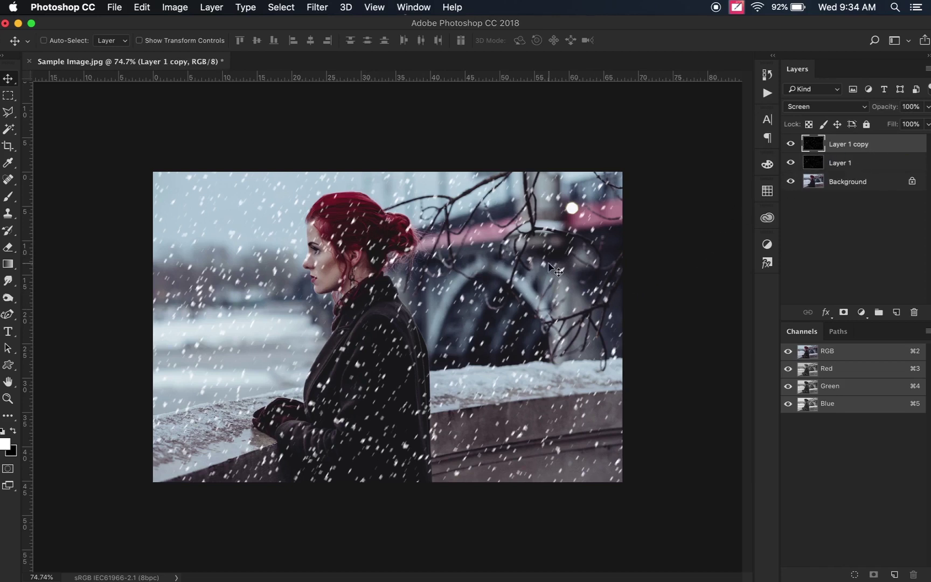
pyautogui.press('super+minus')
pyautogui.press('super+minus')
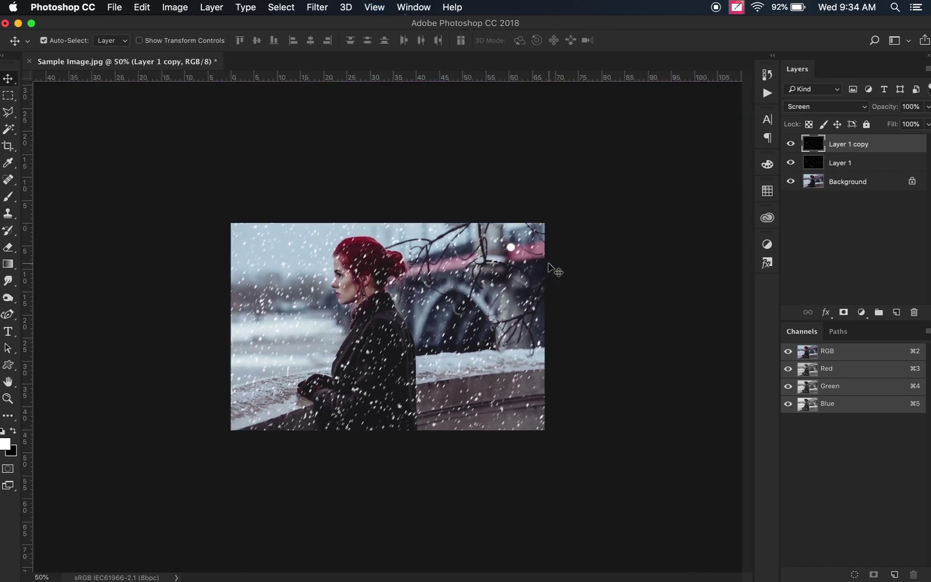
pyautogui.press('super+t')
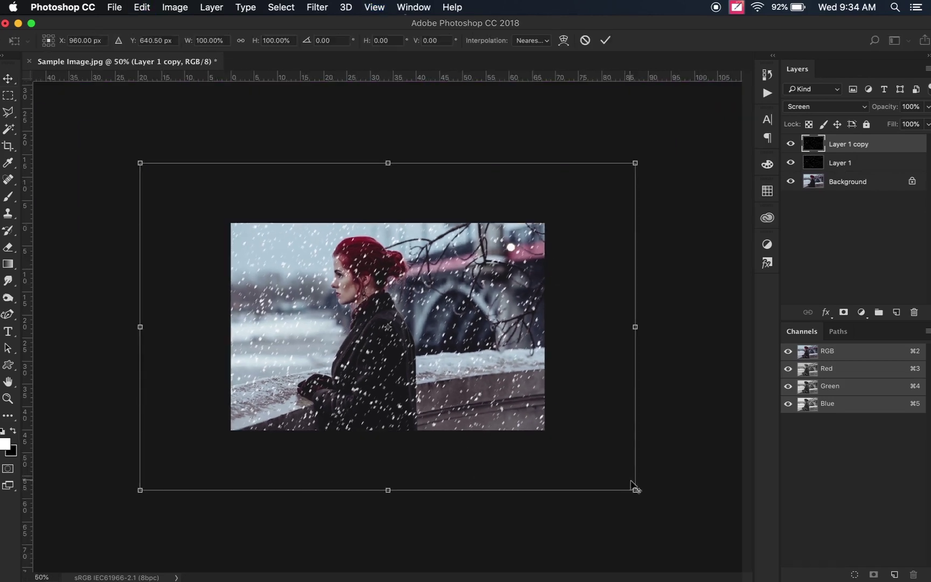
pyautogui.moveTo(635, 490)
pyautogui.mouseDown()
pyautogui.moveTo(714, 567)
pyautogui.moveTo(757, 579)
pyautogui.mouseUp()
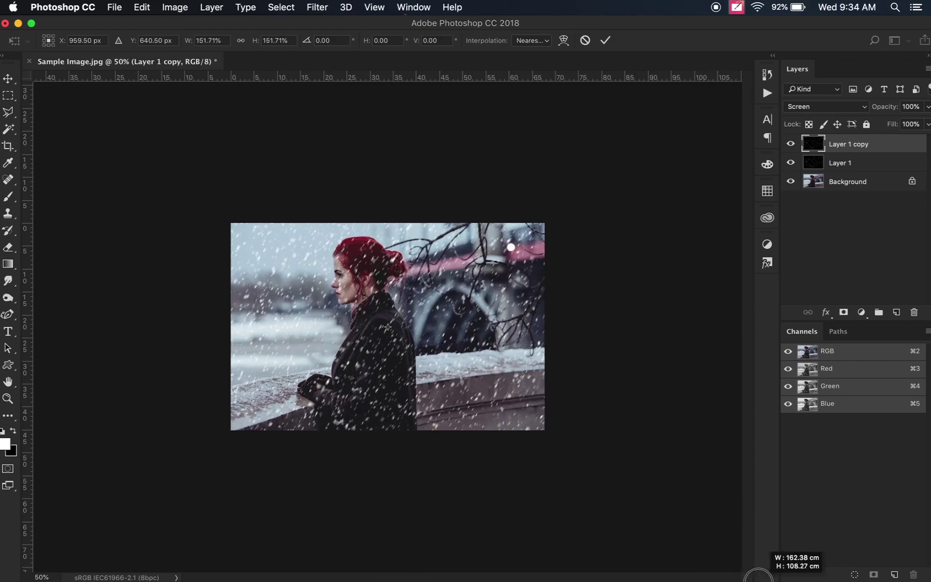
pyautogui.moveTo(415, 388); pyautogui.dragTo(384, 388)
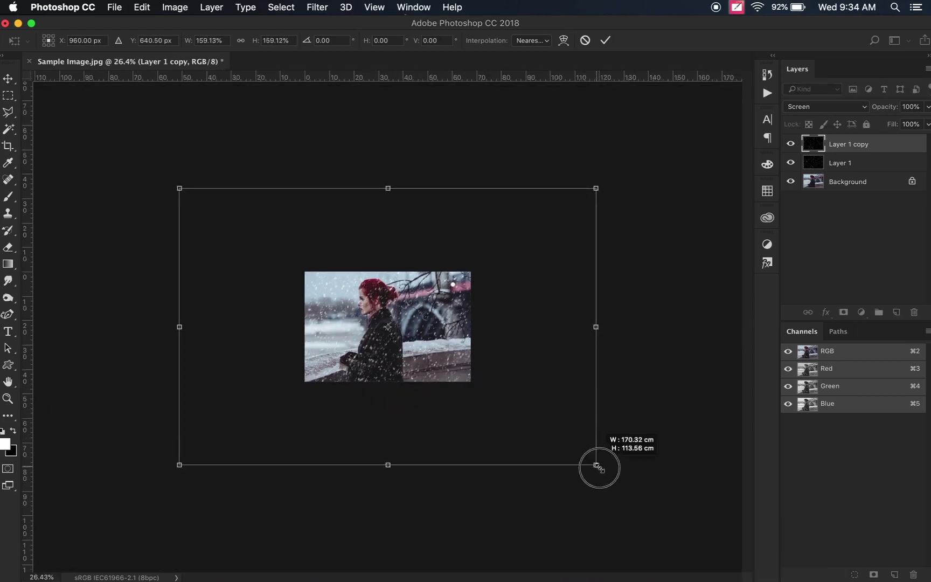
pyautogui.moveTo(585, 458); pyautogui.dragTo(671, 515)
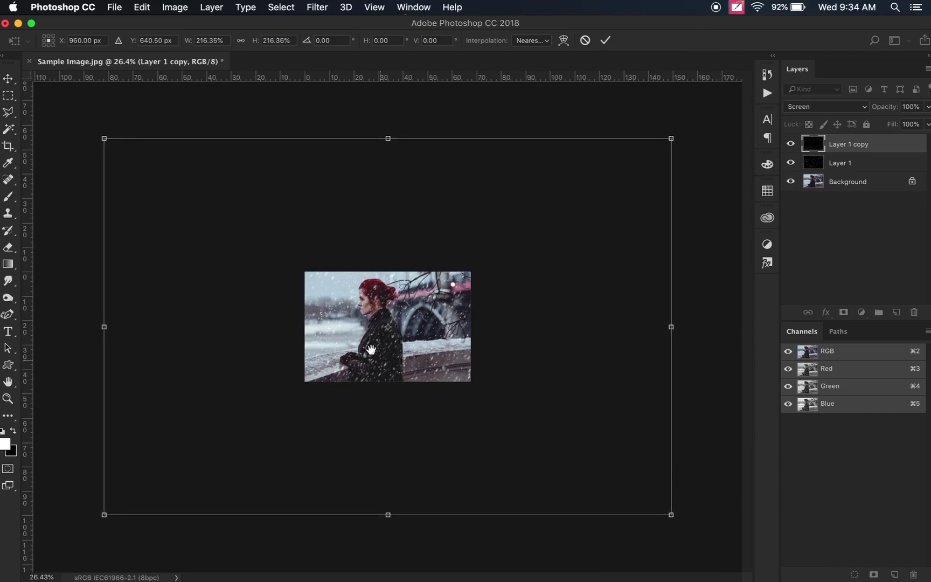
pyautogui.moveTo(372, 350)
pyautogui.mouseDown()
pyautogui.moveTo(410, 350)
pyautogui.moveTo(400, 343)
pyautogui.mouseUp()
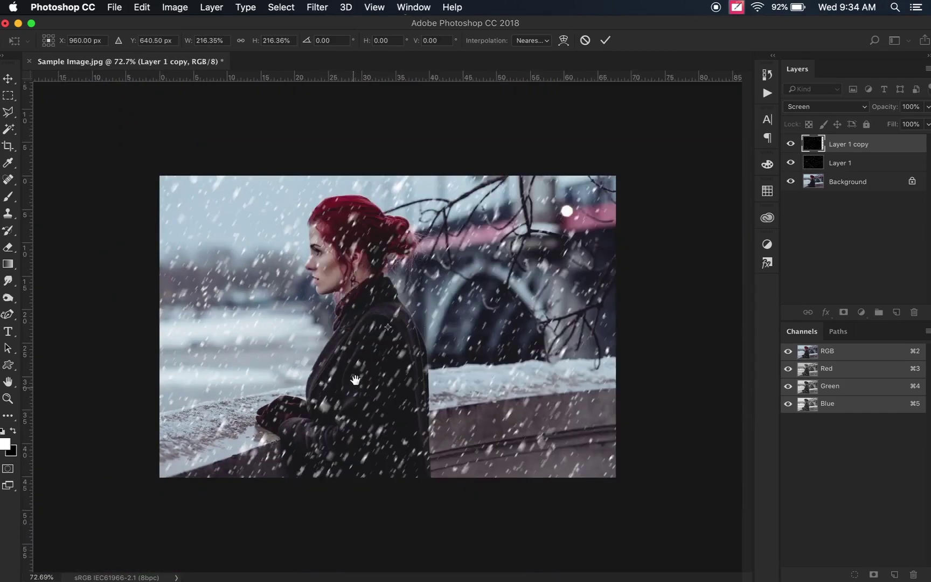
pyautogui.moveTo(355, 380)
pyautogui.mouseDown()
pyautogui.moveTo(378, 361)
pyautogui.moveTo(391, 369)
pyautogui.moveTo(409, 306)
pyautogui.mouseUp()
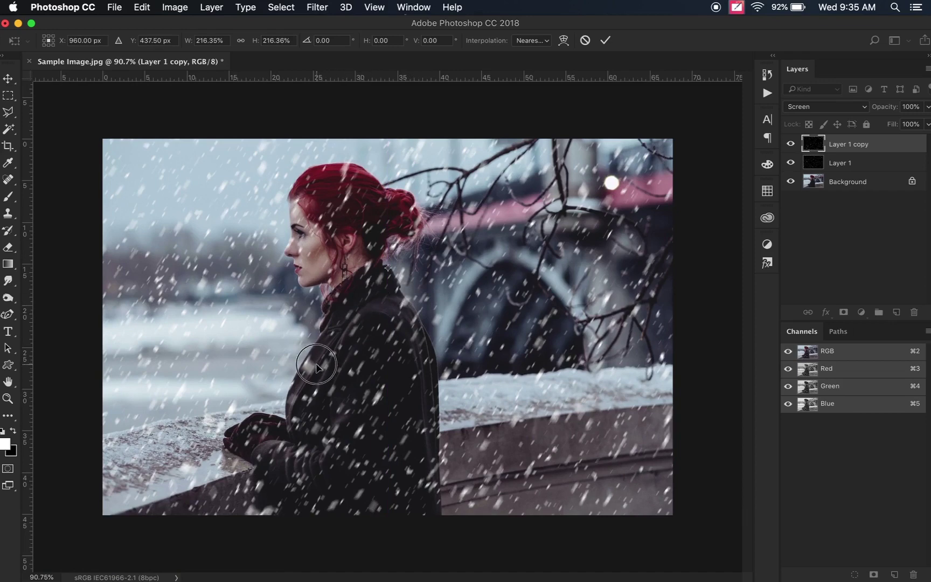
# - Offset the copy's flakes slightly and finalize its scale at about 264%
pyautogui.moveTo(324, 371); pyautogui.dragTo(325, 358)
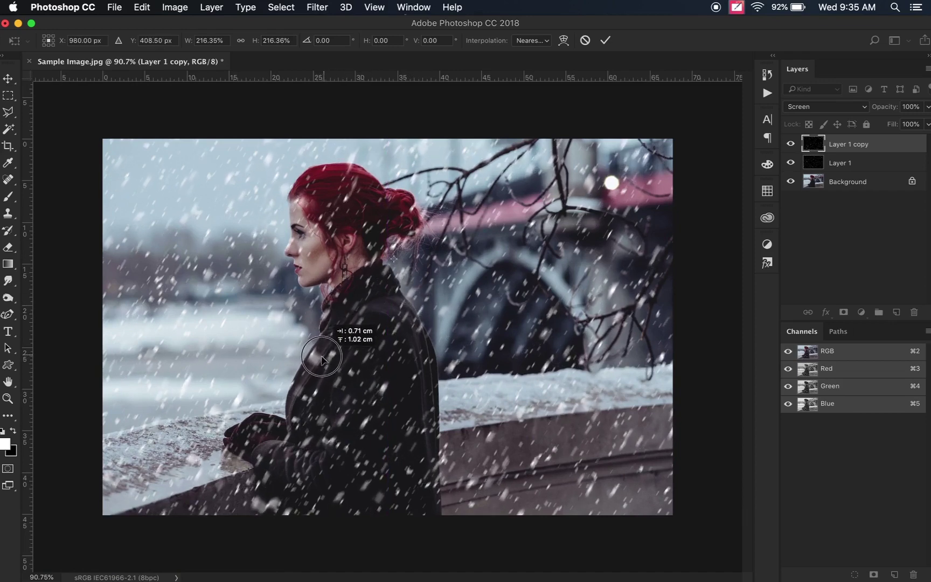
pyautogui.moveTo(325, 357); pyautogui.dragTo(336, 357)
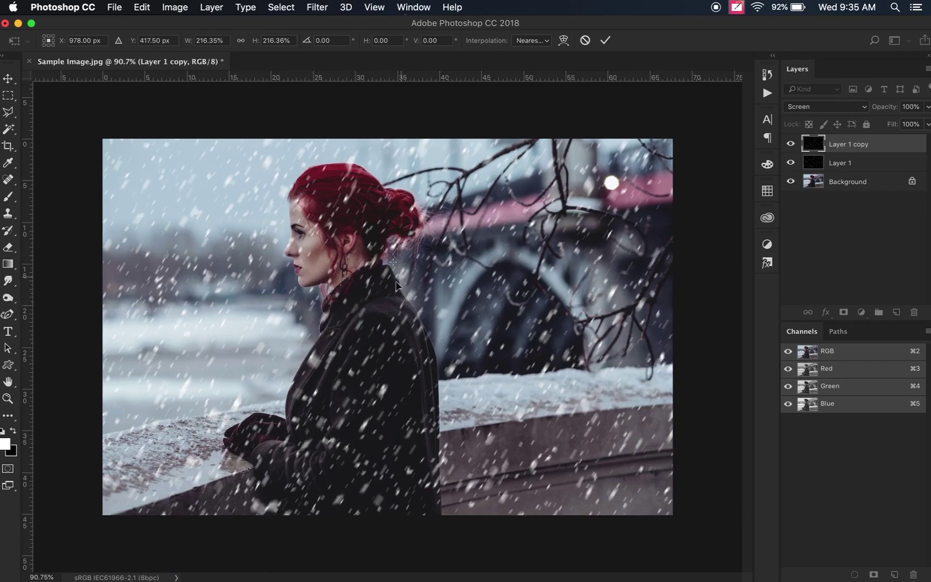
pyautogui.moveTo(364, 333)
pyautogui.mouseDown()
pyautogui.moveTo(315, 328)
pyautogui.moveTo(326, 327)
pyautogui.mouseUp()
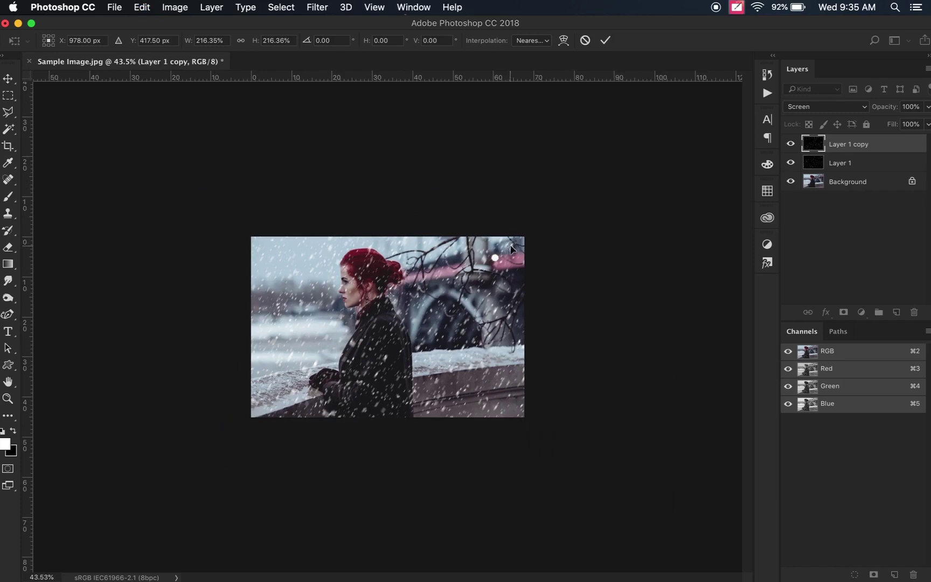
pyautogui.press('super+minus')
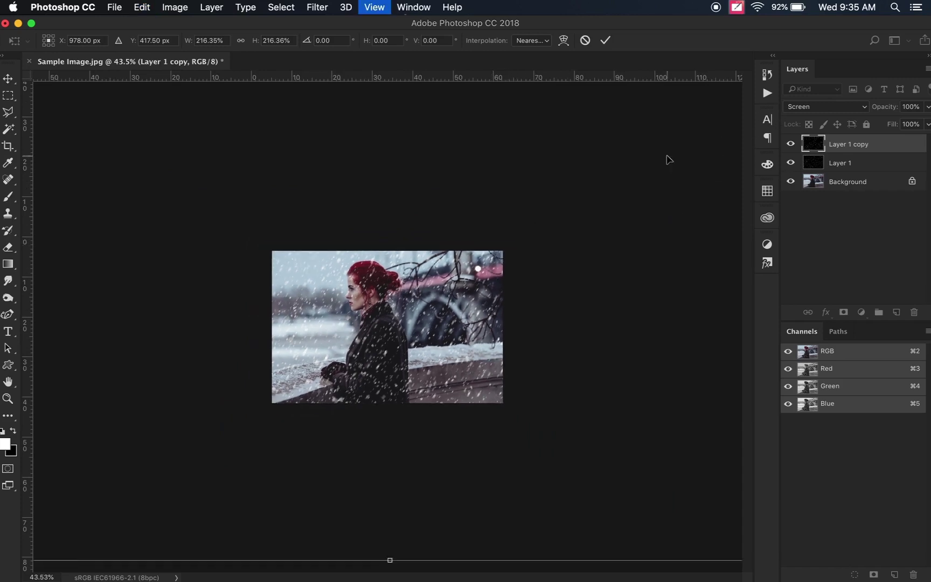
pyautogui.press('super+minus')
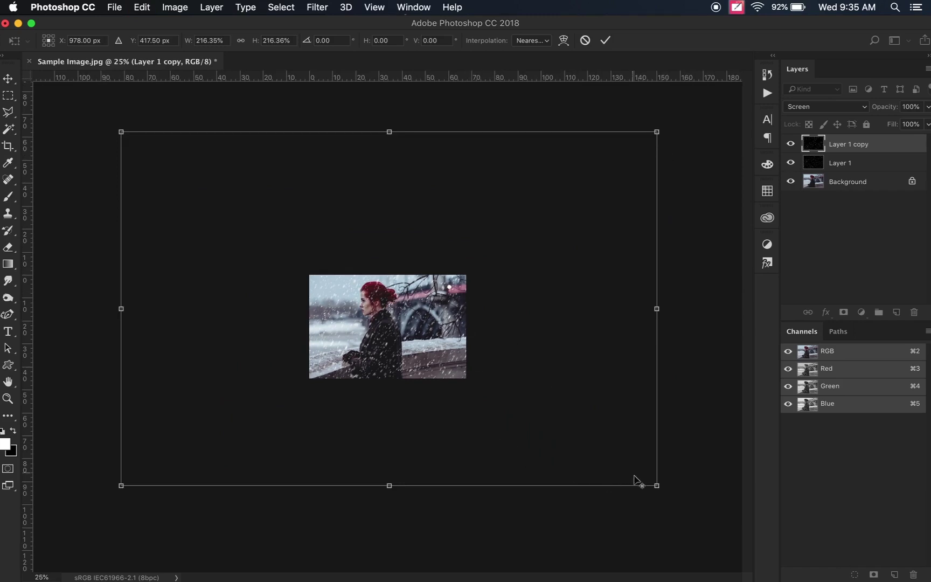
pyautogui.moveTo(657, 486); pyautogui.dragTo(721, 508)
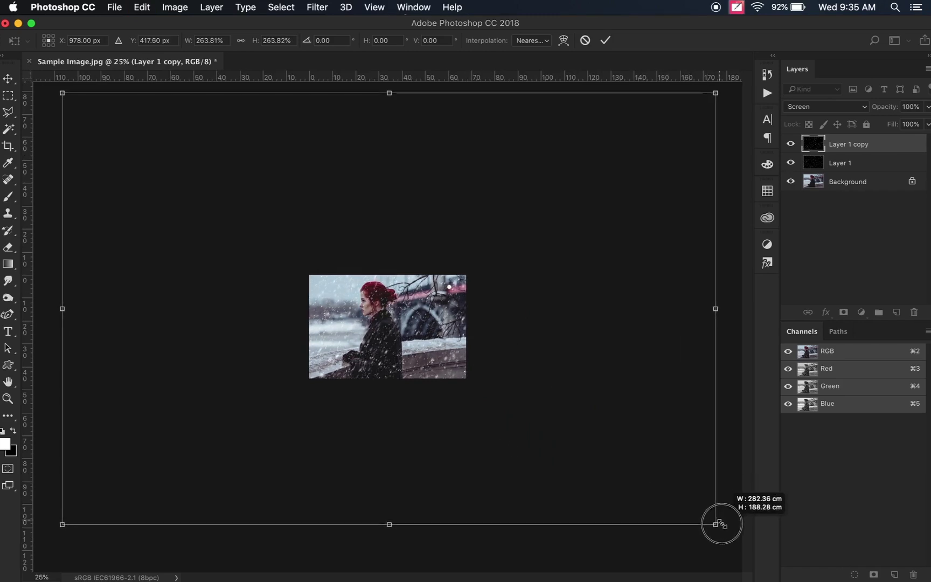
pyautogui.press('Return')
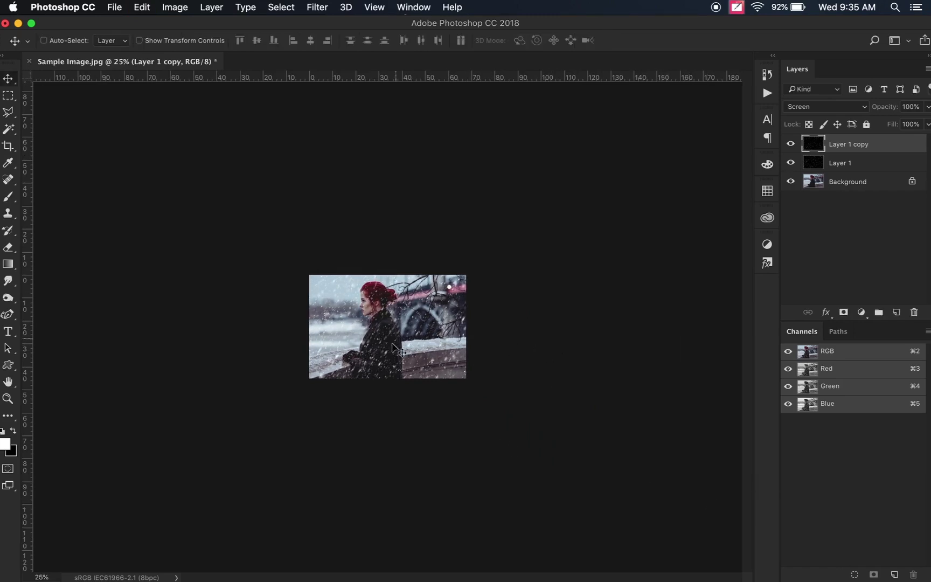
pyautogui.moveTo(375, 342)
pyautogui.mouseDown()
pyautogui.moveTo(381, 408)
pyautogui.moveTo(498, 371)
pyautogui.moveTo(517, 337)
pyautogui.moveTo(548, 316)
pyautogui.moveTo(536, 303)
pyautogui.moveTo(545, 284)
pyautogui.moveTo(561, 285)
pyautogui.moveTo(553, 294)
pyautogui.mouseUp()
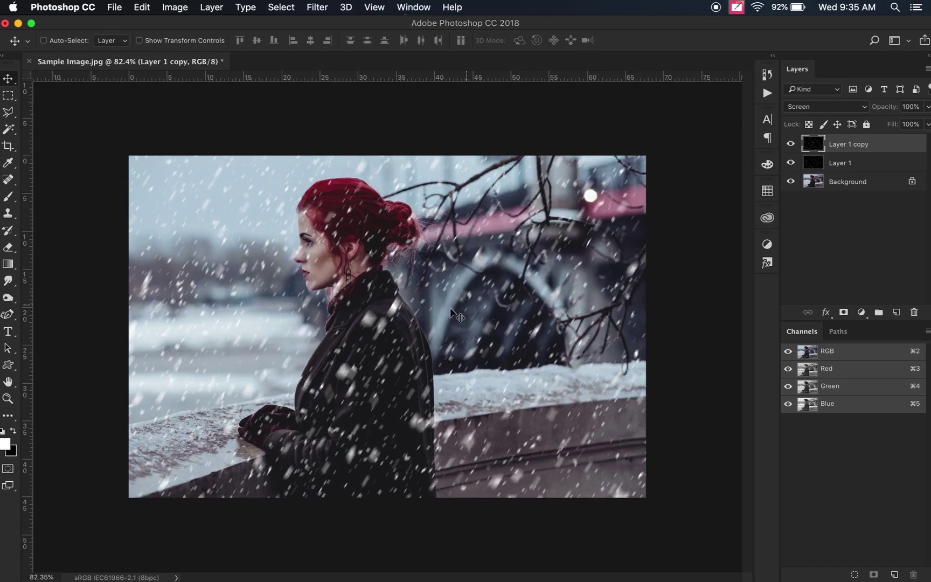
pyautogui.moveTo(396, 313); pyautogui.dragTo(395, 314)
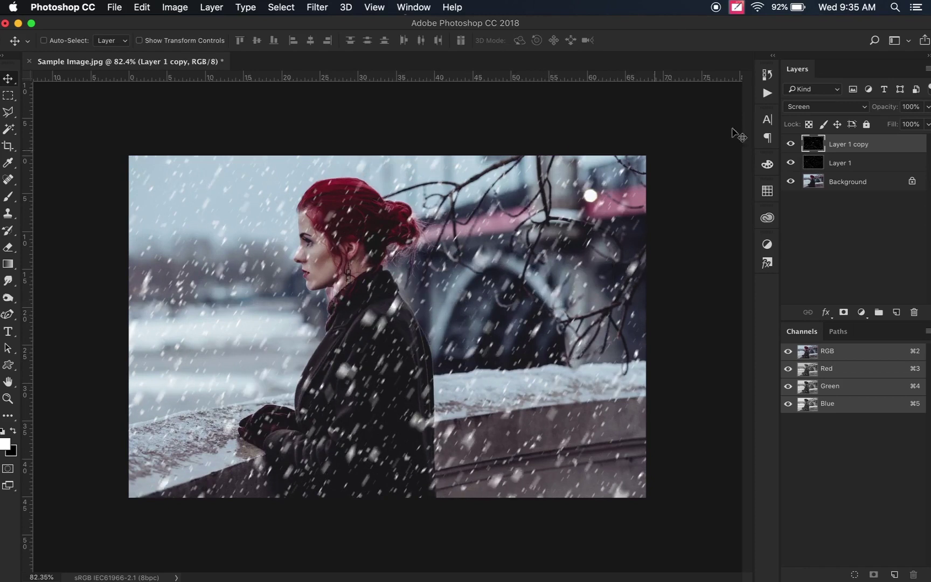
# - Scale Layer 1's snow to about 124% and tilt it slightly counter-clockwise
pyautogui.click(863, 163)
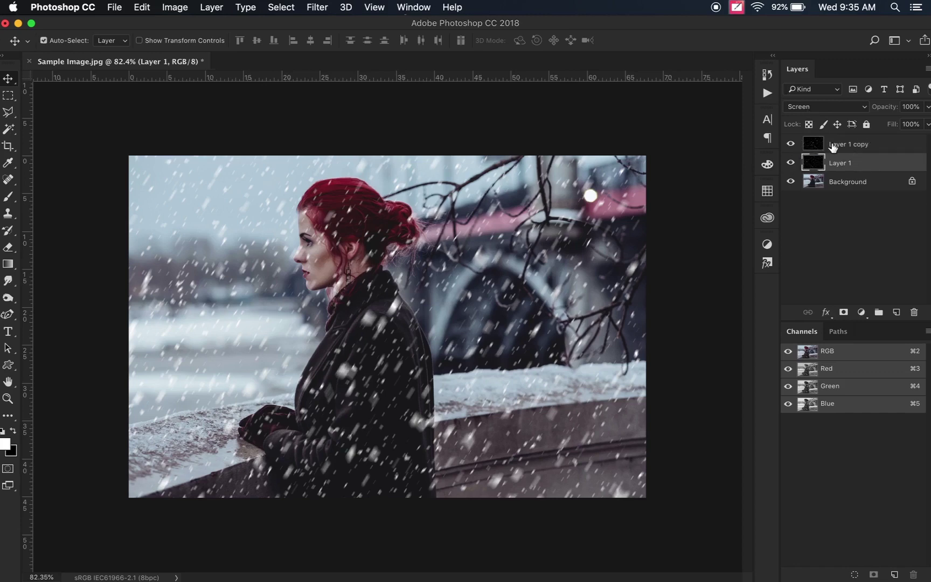
pyautogui.press('super+minus')
pyautogui.press('super+minus')
pyautogui.press('super+minus')
pyautogui.press('super+t')
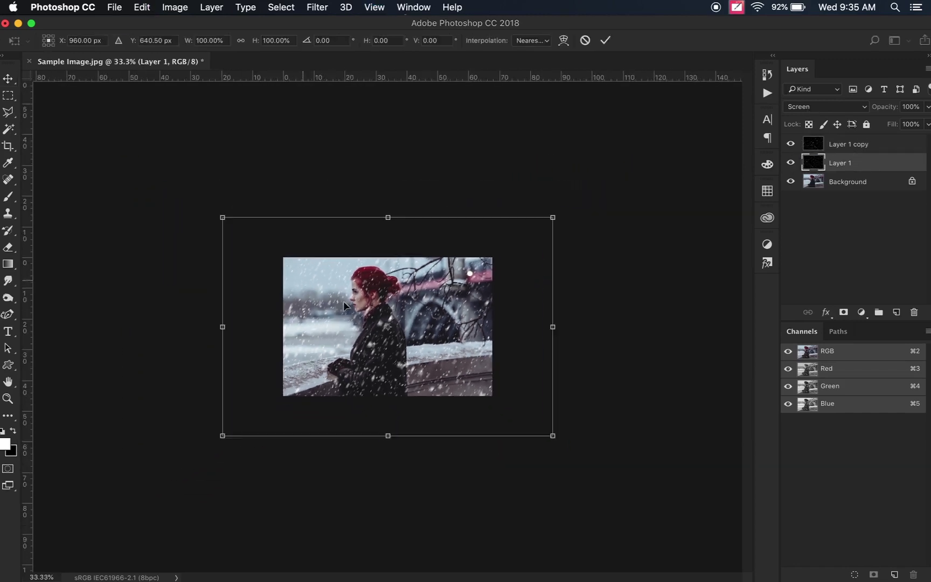
pyautogui.moveTo(553, 436); pyautogui.dragTo(588, 470)
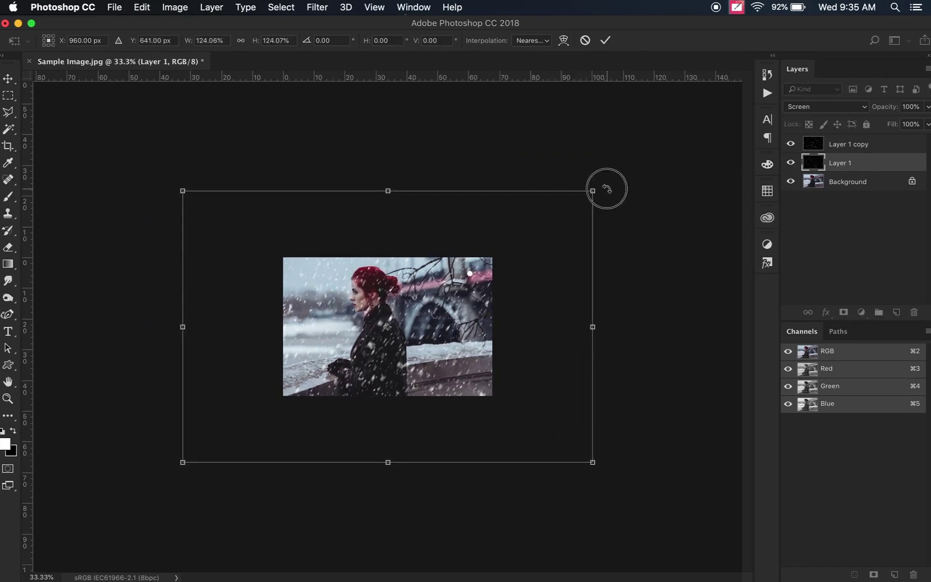
pyautogui.moveTo(606, 188); pyautogui.dragTo(585, 160)
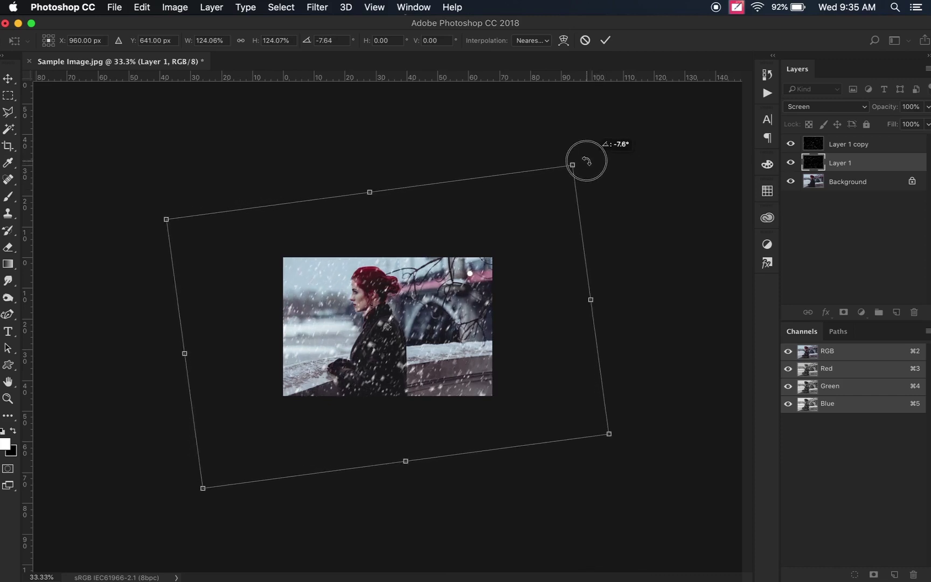
pyautogui.press('Return')
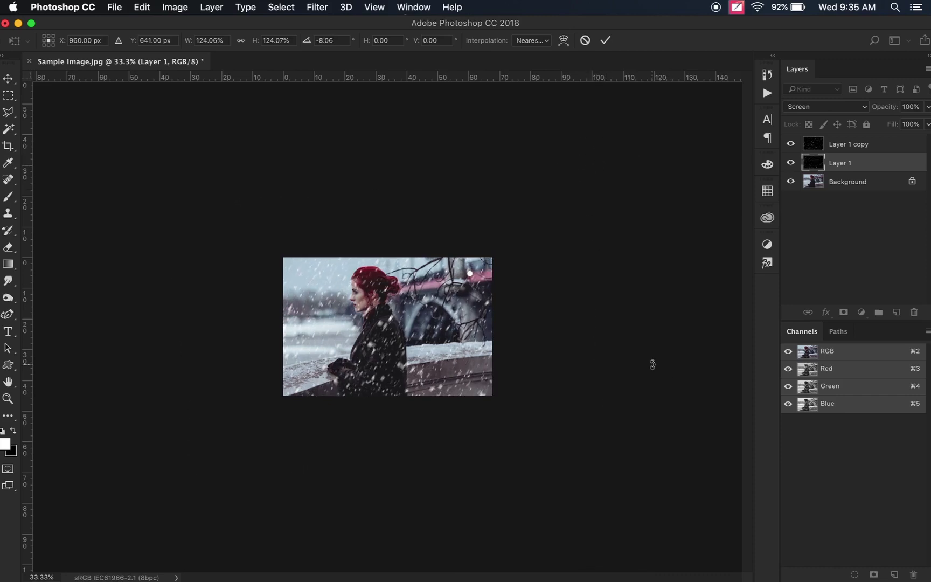
# - Rotate the Layer 1 copy snow about 4.78° clockwise
pyautogui.click(889, 151)
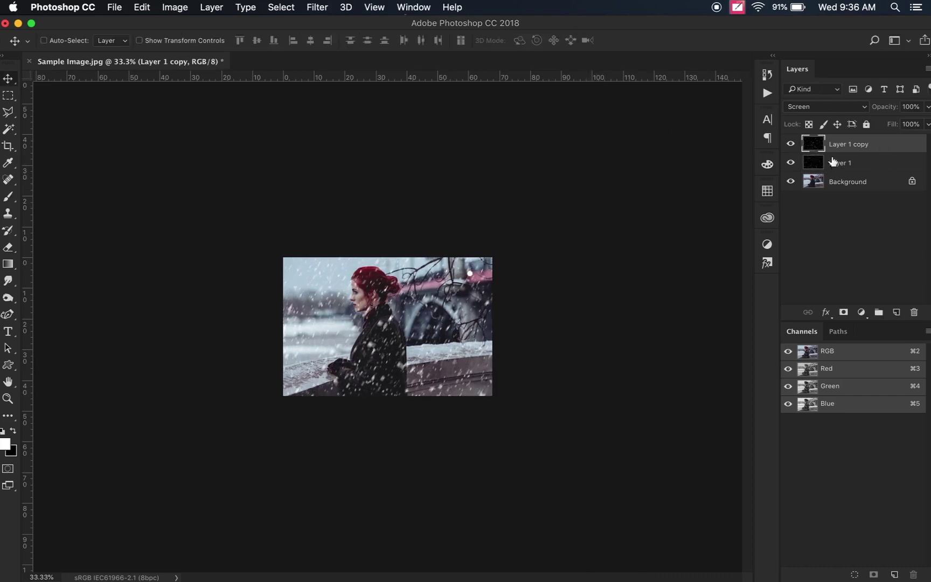
pyautogui.press('super+t')
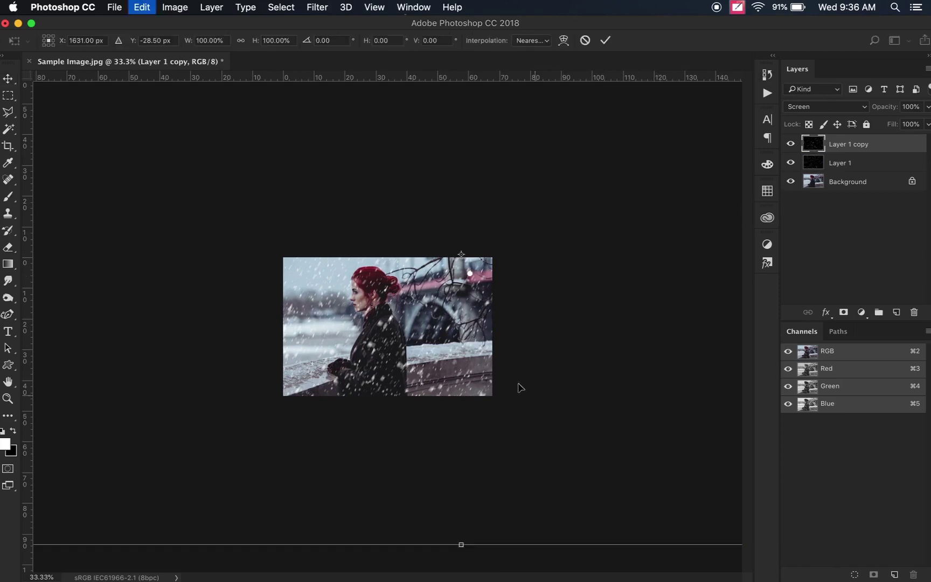
pyautogui.press('super+0')
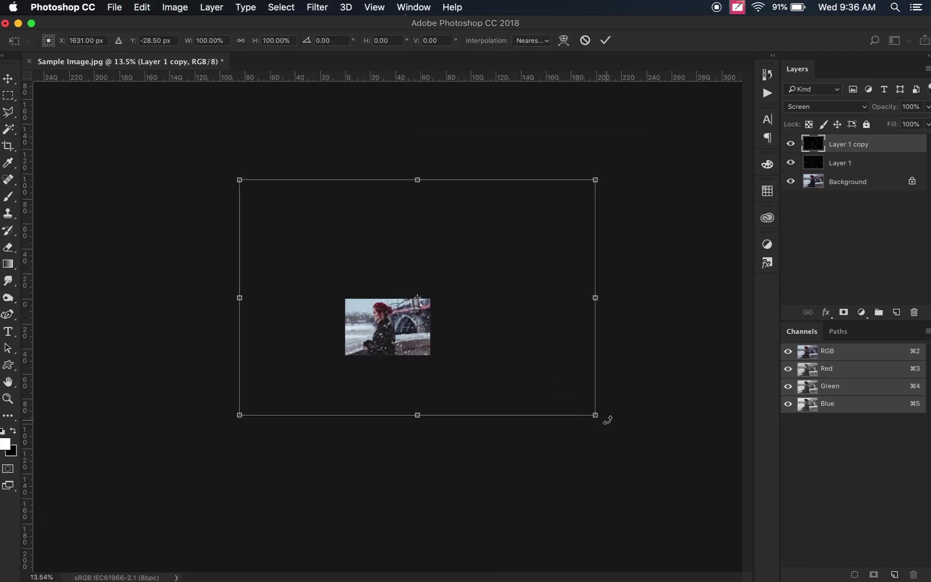
pyautogui.moveTo(607, 419); pyautogui.dragTo(600, 433)
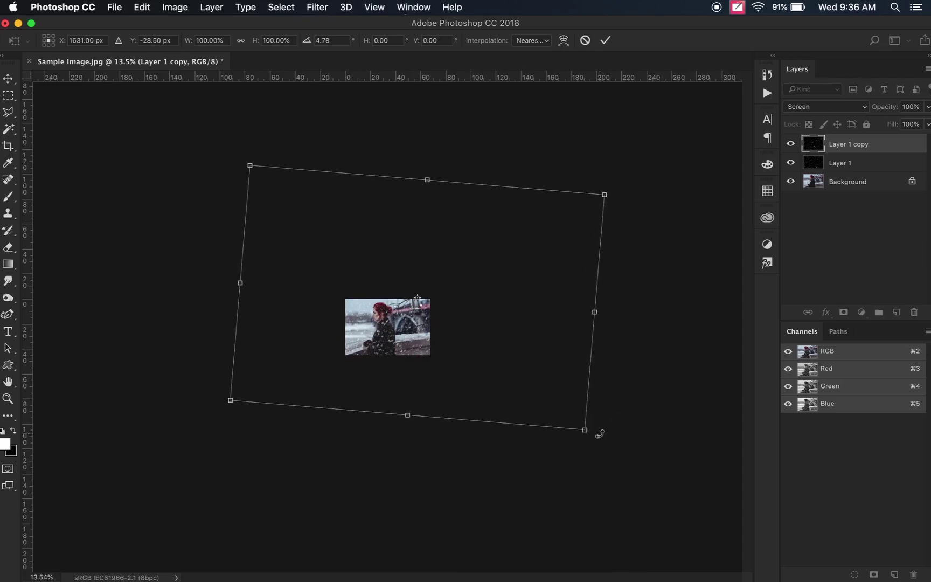
pyautogui.press('Return')
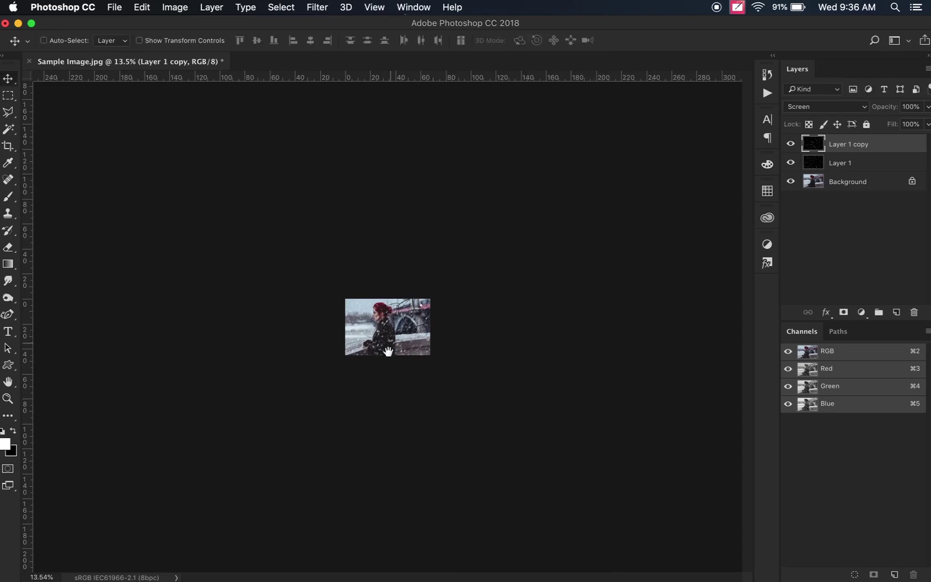
pyautogui.moveTo(388, 334)
pyautogui.mouseDown()
pyautogui.moveTo(408, 375)
pyautogui.moveTo(410, 347)
pyautogui.mouseUp()
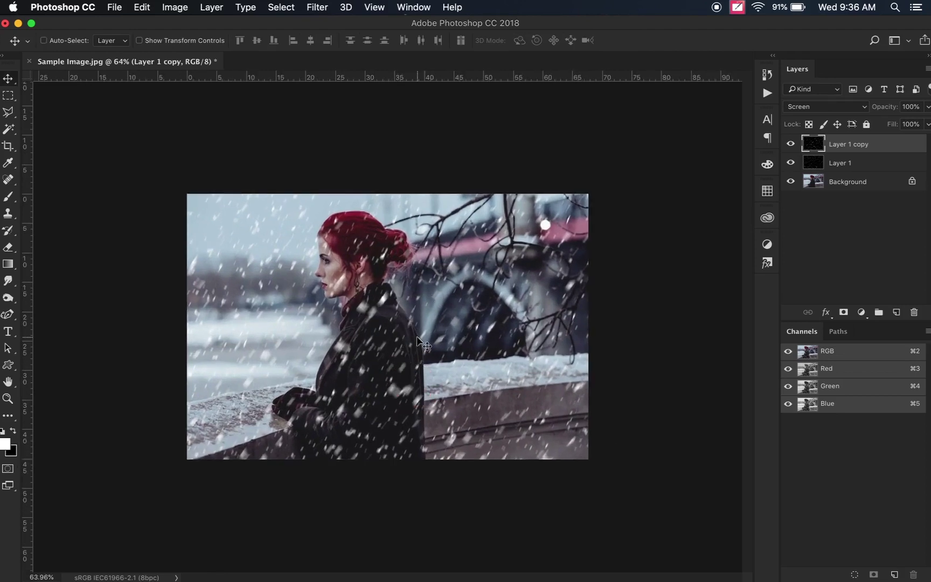
# - Duplicate Layer 1 as Layer 1 copy 2 below it, hiding the other two snow layers
pyautogui.click(871, 164)
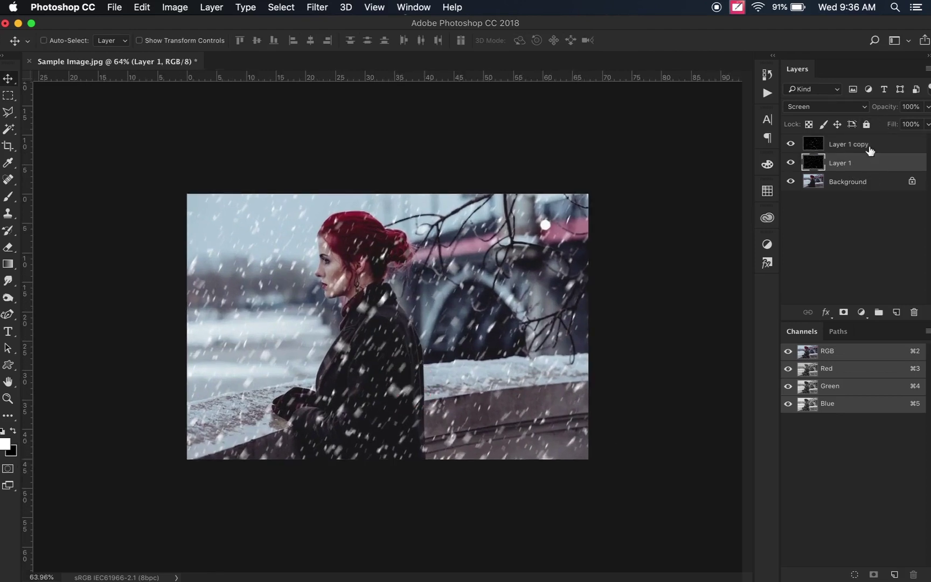
pyautogui.press('super+j')
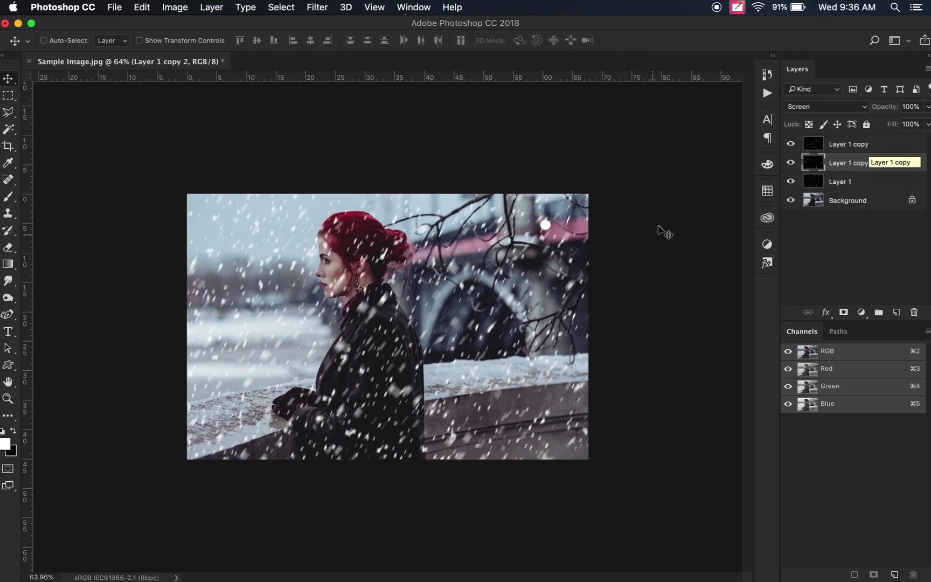
pyautogui.moveTo(873, 163)
pyautogui.mouseDown()
pyautogui.moveTo(893, 185)
pyautogui.moveTo(873, 186)
pyautogui.mouseUp()
pyautogui.moveTo(791, 163); pyautogui.dragTo(790, 144)
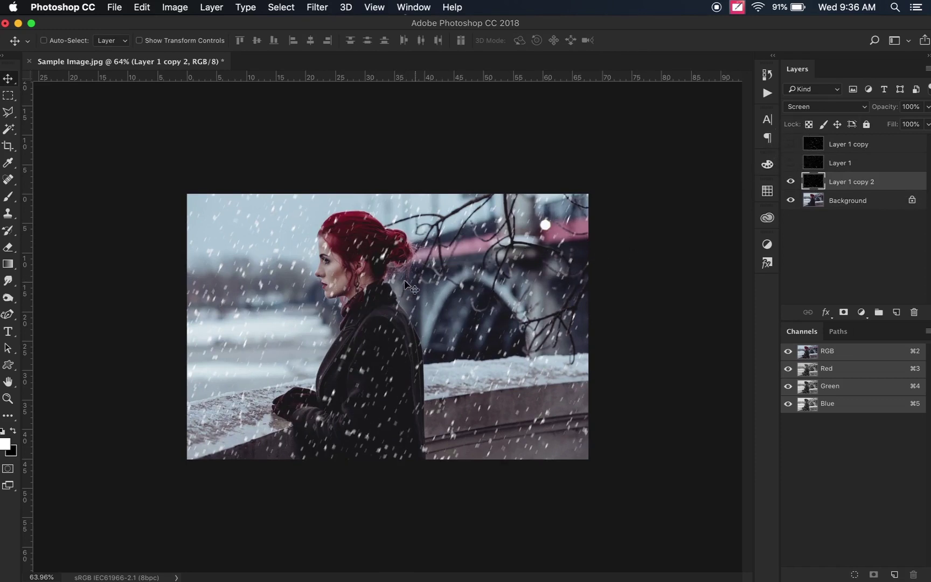
pyautogui.moveTo(411, 293); pyautogui.dragTo(375, 302)
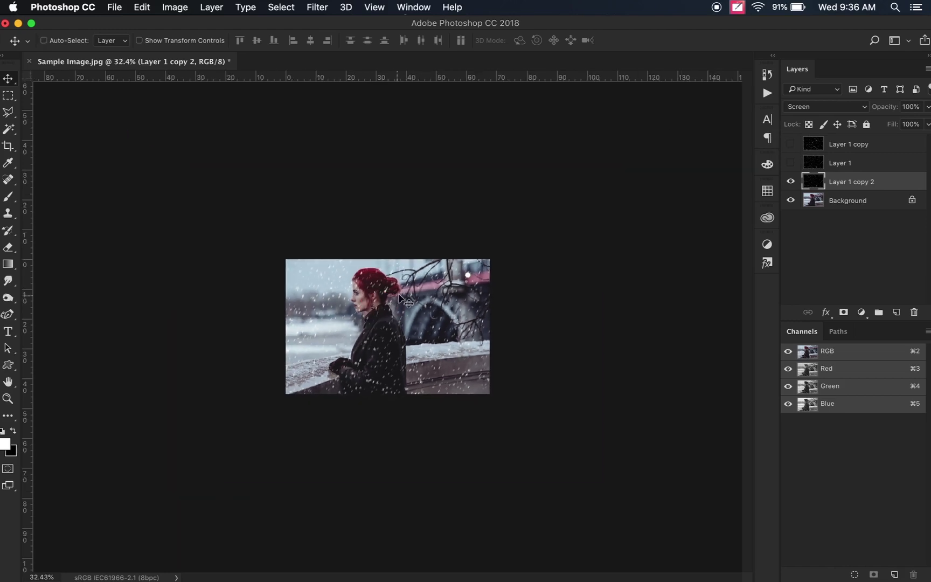
# - Shrink Layer 1 copy 2 to about 55% for finer flakes
pyautogui.press('super+t')
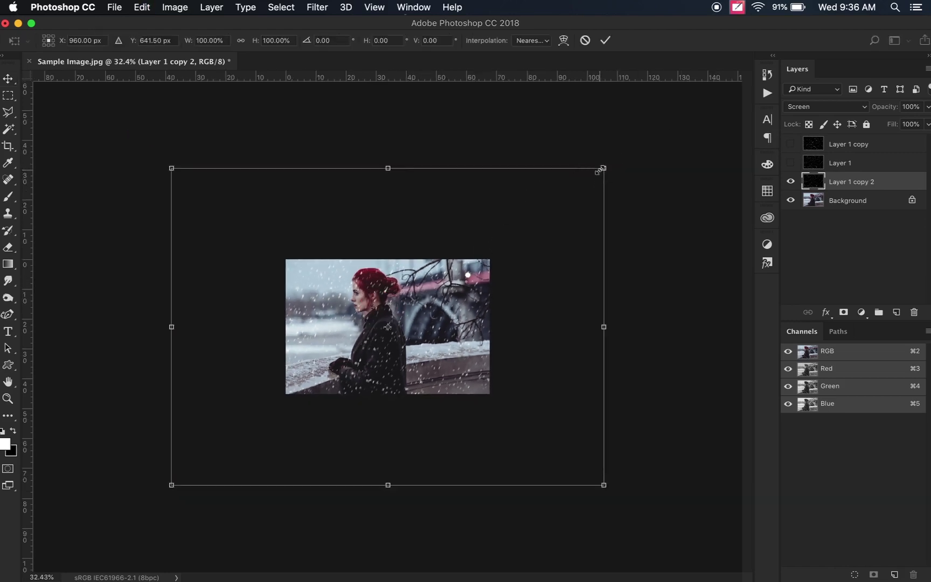
pyautogui.moveTo(603, 168); pyautogui.dragTo(514, 233)
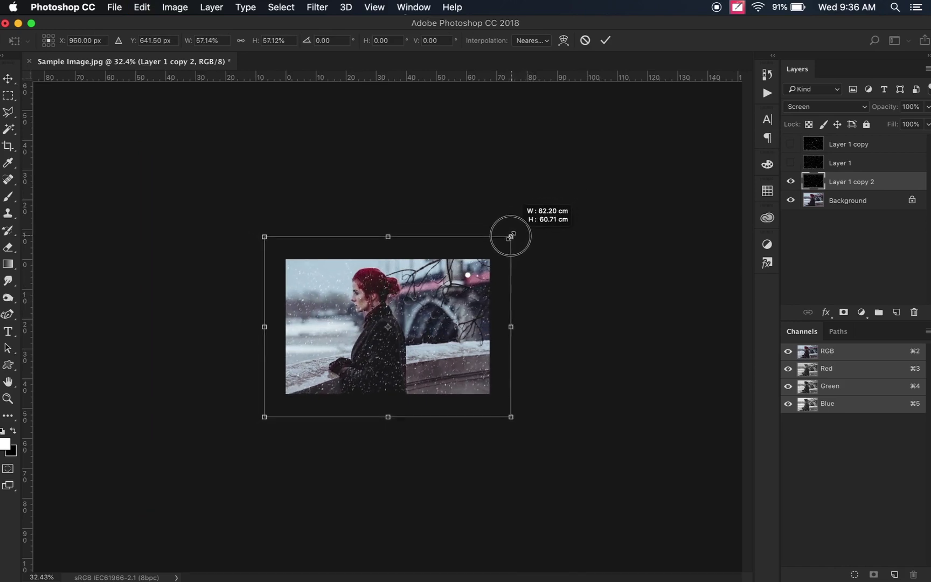
pyautogui.moveTo(515, 232); pyautogui.dragTo(507, 239)
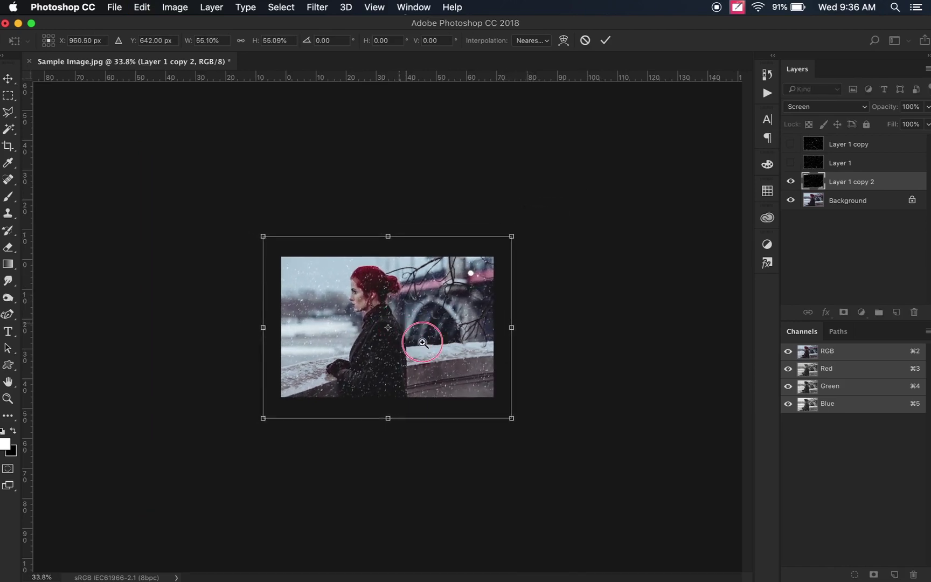
pyautogui.moveTo(407, 324); pyautogui.dragTo(452, 354)
pyautogui.press('Return')
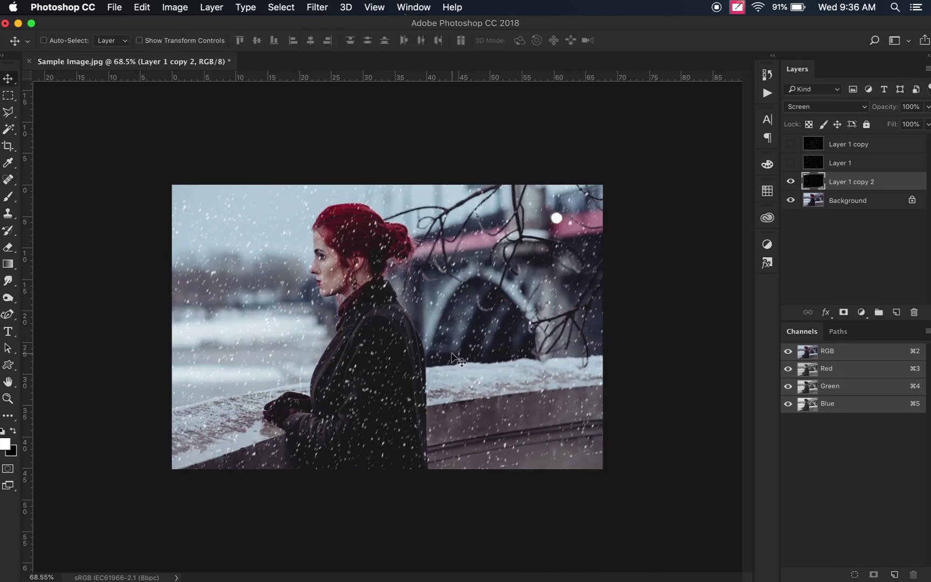
# - Apply a 3-pixel Gaussian Blur to the small flakes on Layer 1 copy 2
pyautogui.click(316, 9)
pyautogui.moveTo(323, 160)
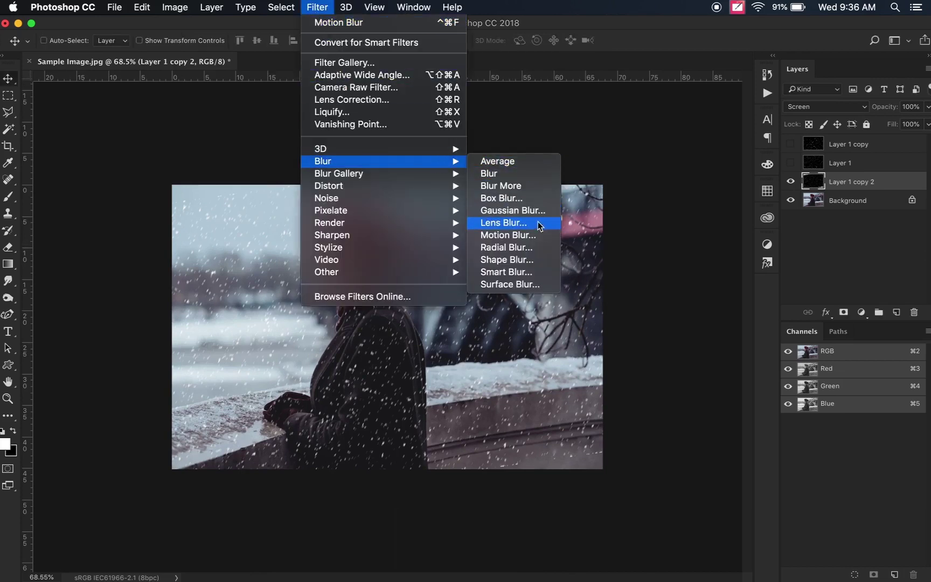
pyautogui.click(525, 209)
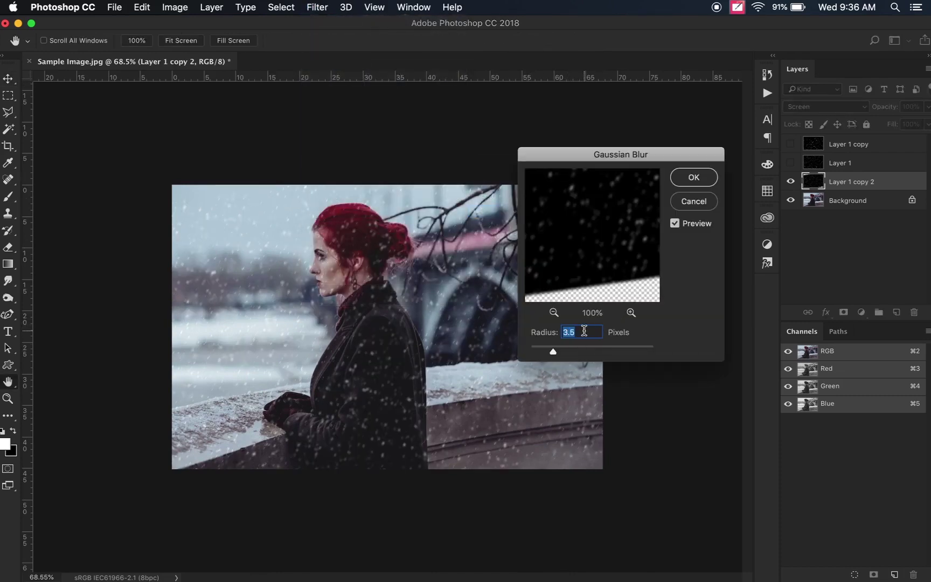
pyautogui.write('2')
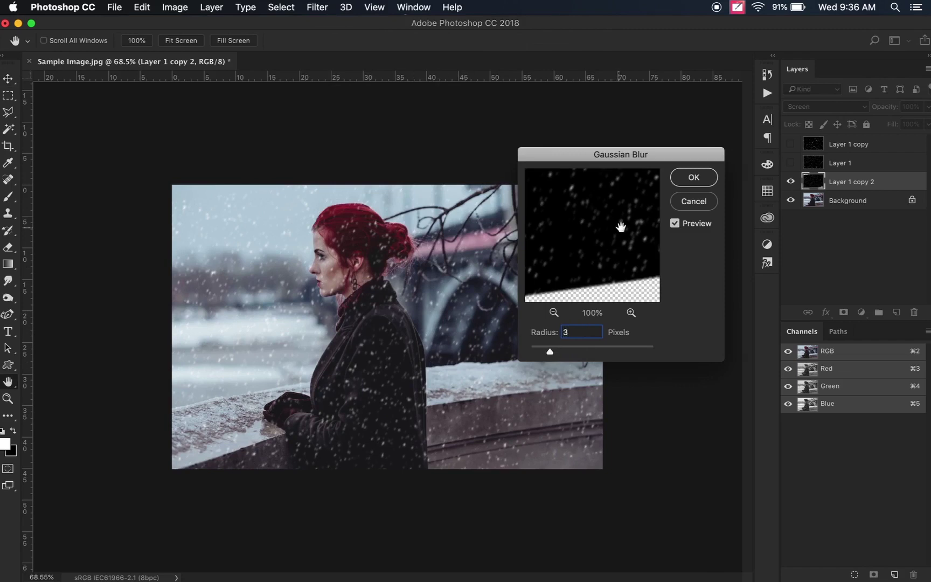
pyautogui.click(694, 177)
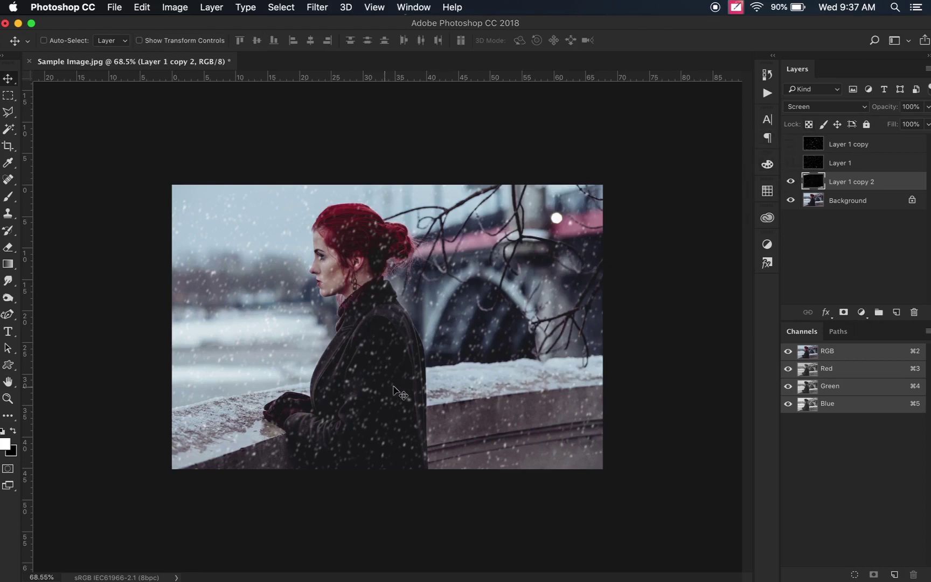
# - On the Background layer, quick-select the woman's hair, face and coat, excluding the snowy wall
pyautogui.click(820, 204)
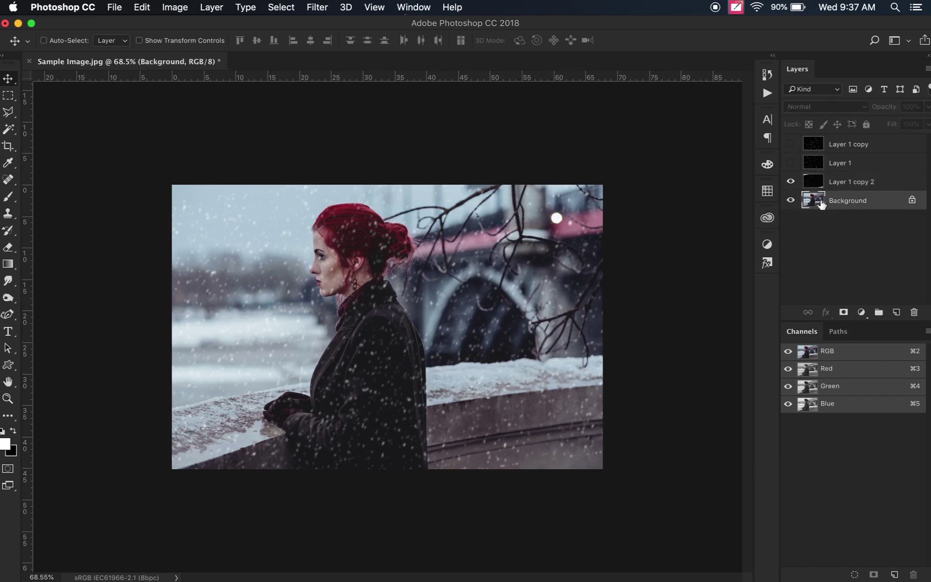
pyautogui.click(8, 128)
pyautogui.click(53, 126)
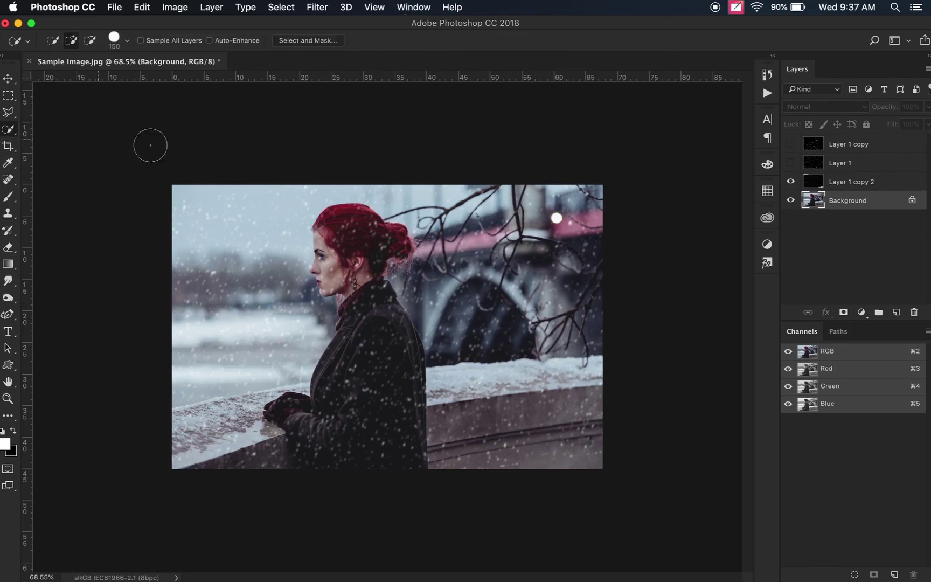
pyautogui.press('[')
pyautogui.press('[')
pyautogui.press('[')
pyautogui.moveTo(344, 240)
pyautogui.mouseDown()
pyautogui.moveTo(386, 370)
pyautogui.moveTo(311, 417)
pyautogui.mouseUp()
pyautogui.moveTo(266, 446)
pyautogui.mouseDown()
pyautogui.moveTo(279, 460)
pyautogui.moveTo(272, 450)
pyautogui.mouseUp()
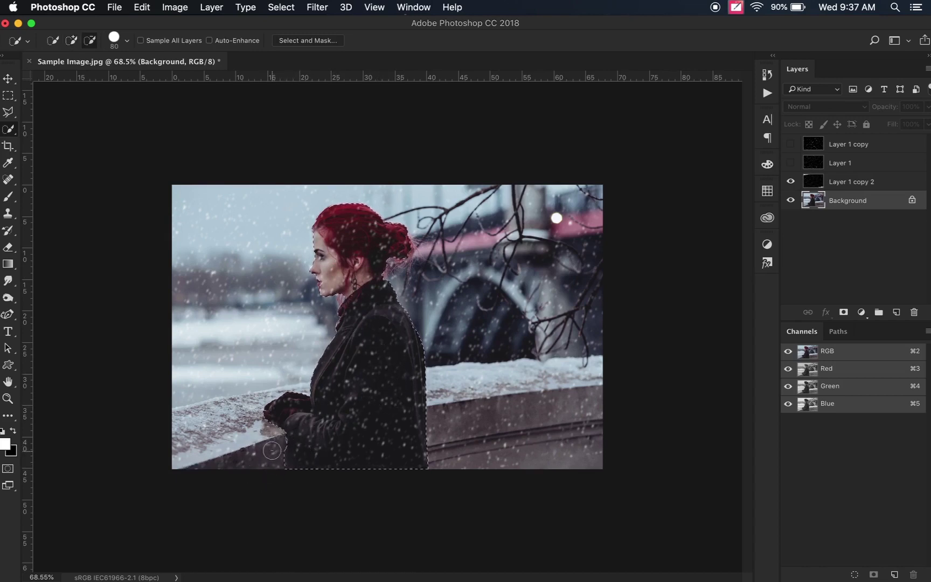
pyautogui.press('alt')
# - Add an inverted layer mask to Layer 1 copy 2 so its snow stays off the woman
pyautogui.click(840, 185)
pyautogui.click(843, 312)
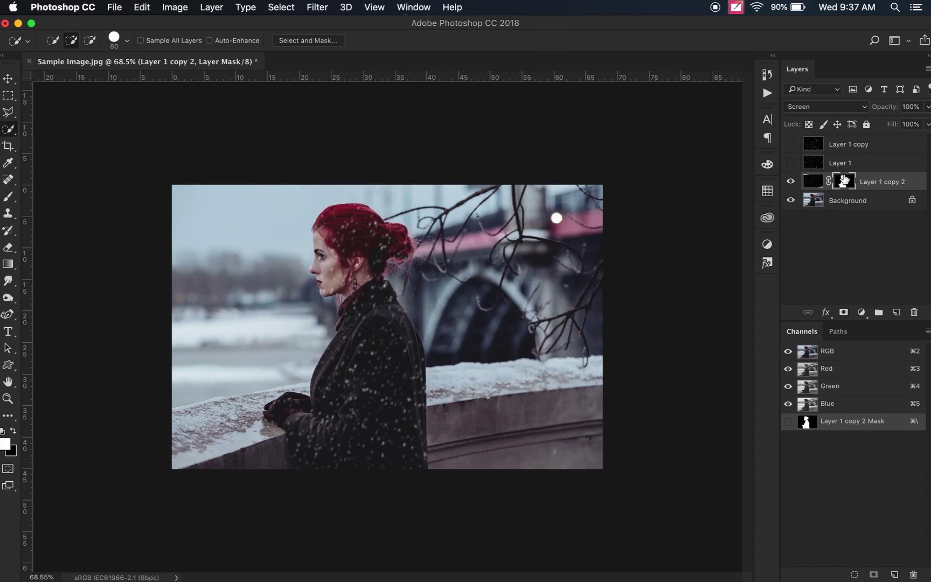
pyautogui.press('super+i')
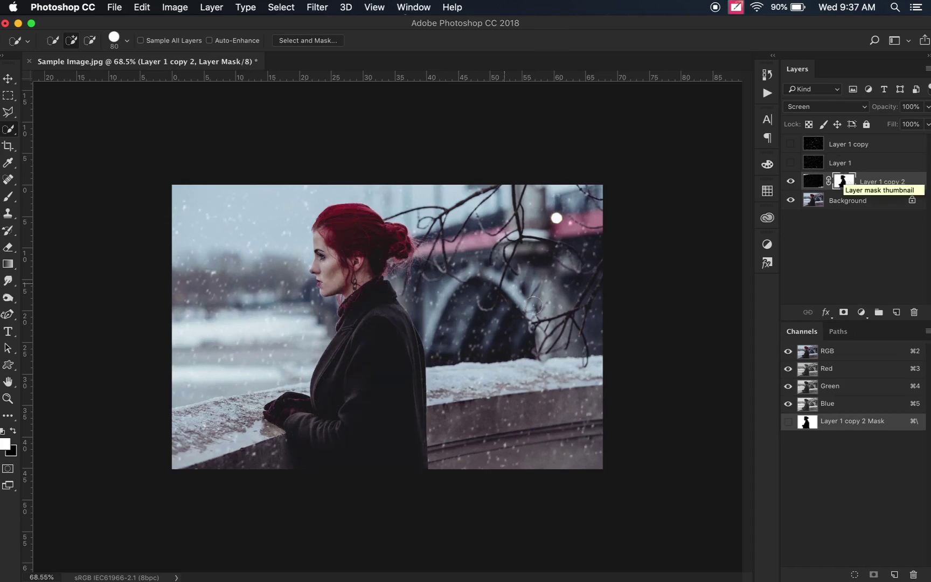
pyautogui.press('v')
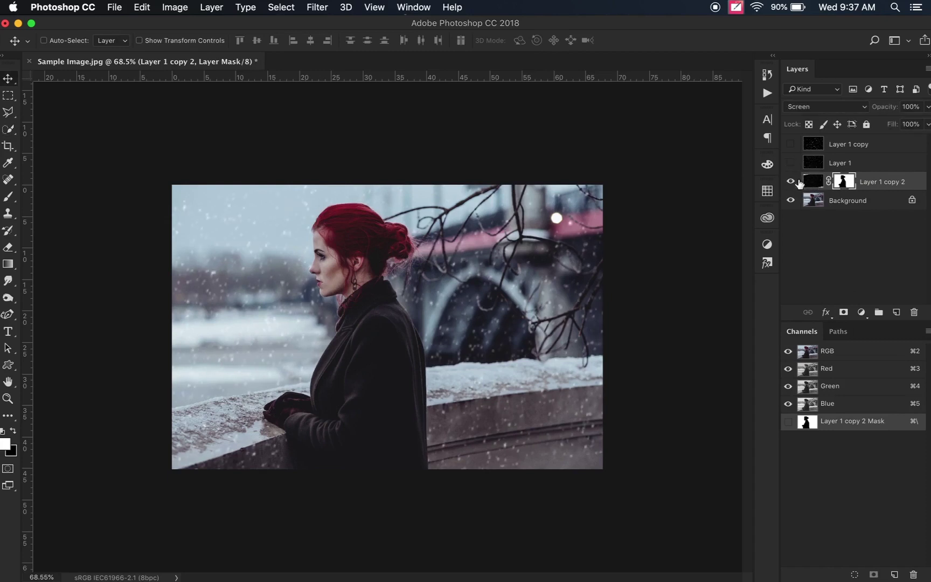
# - Show Layer 1 and Layer 1 copy again, comparing them, and zoom in to inspect the snow
pyautogui.click(796, 165)
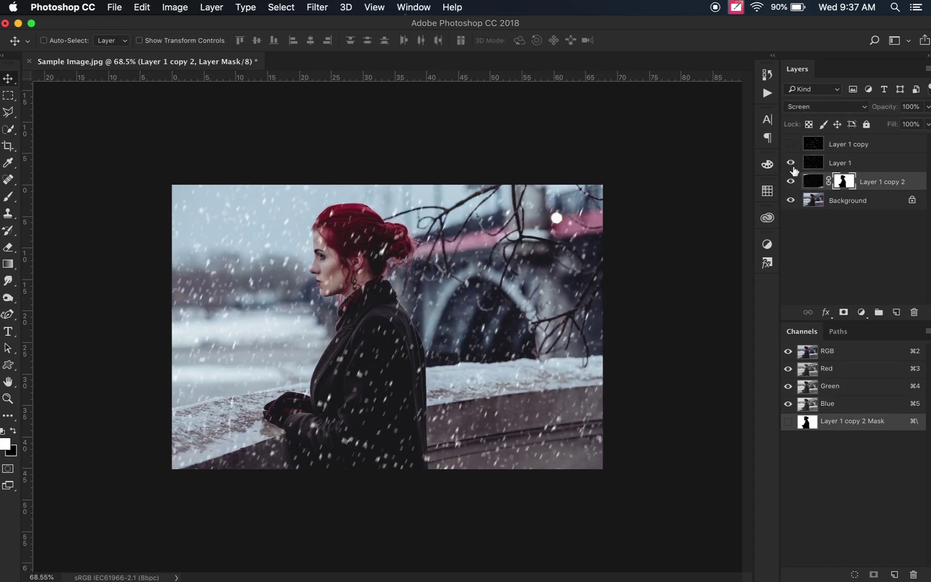
pyautogui.click(792, 164)
pyautogui.click(795, 146)
pyautogui.click(791, 144)
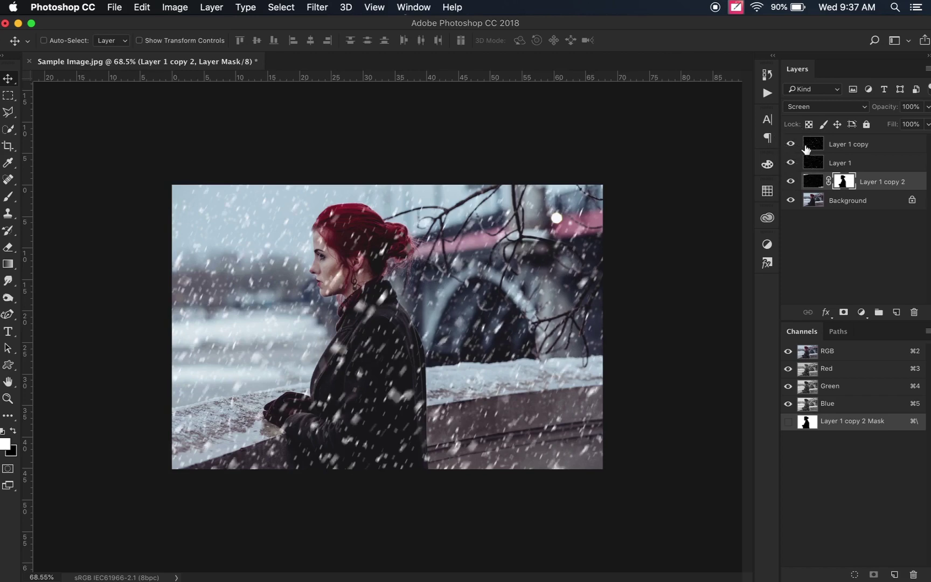
pyautogui.press('ctrl')
pyautogui.click(385, 338)
pyautogui.moveTo(432, 329); pyautogui.dragTo(404, 335)
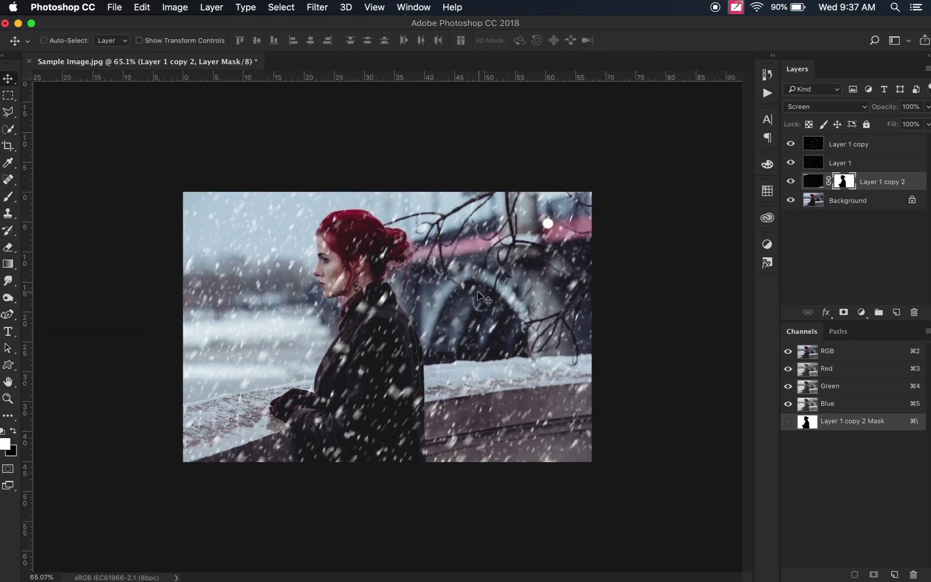